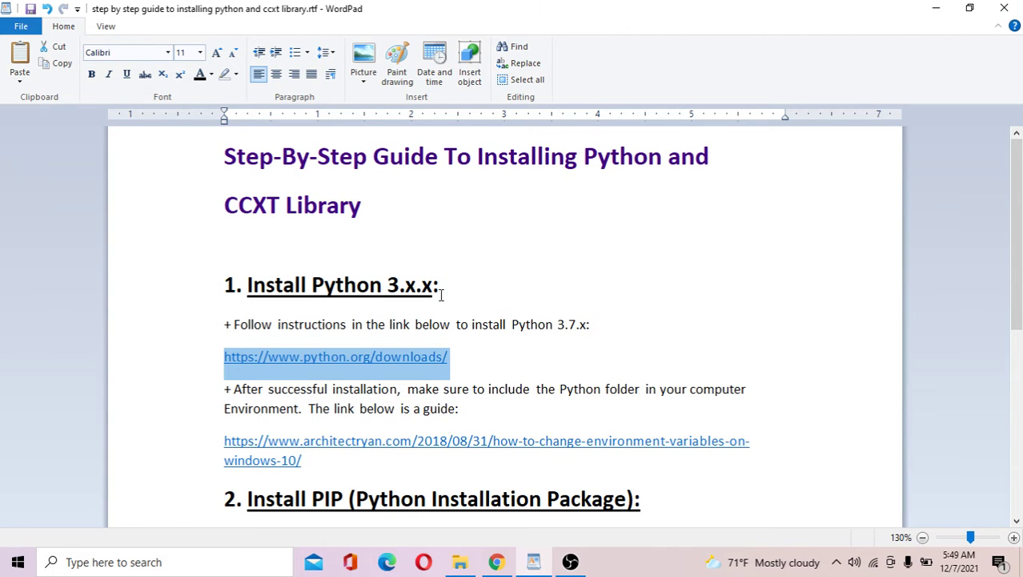
left_click_drag(467, 361, 242, 357)
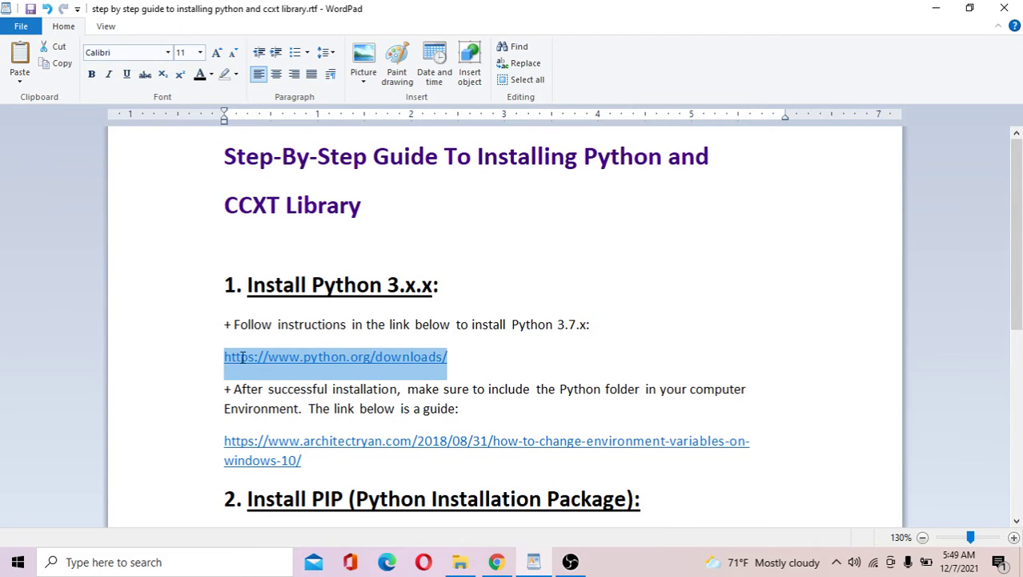
right_click(290, 366)
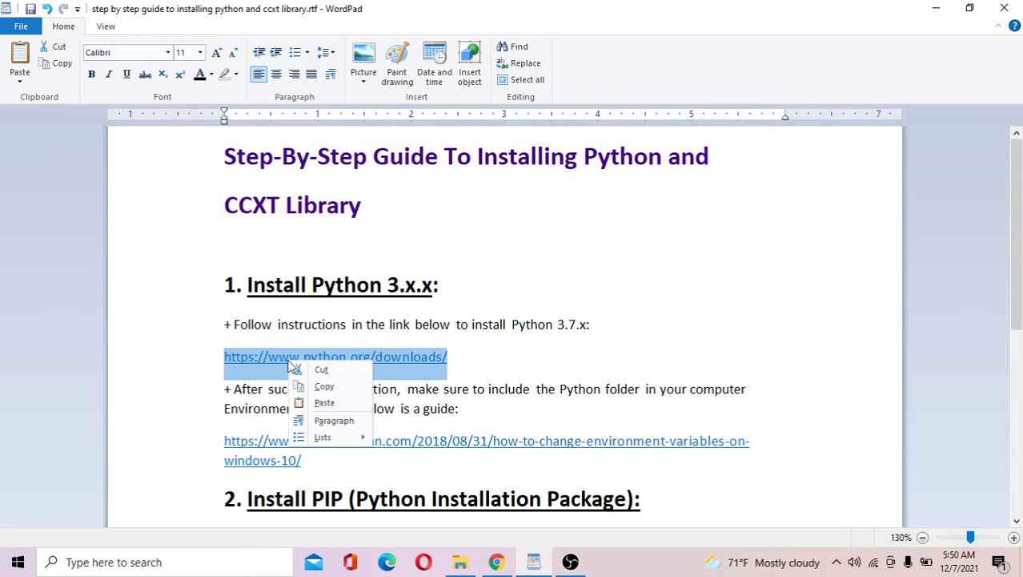
left_click(321, 386)
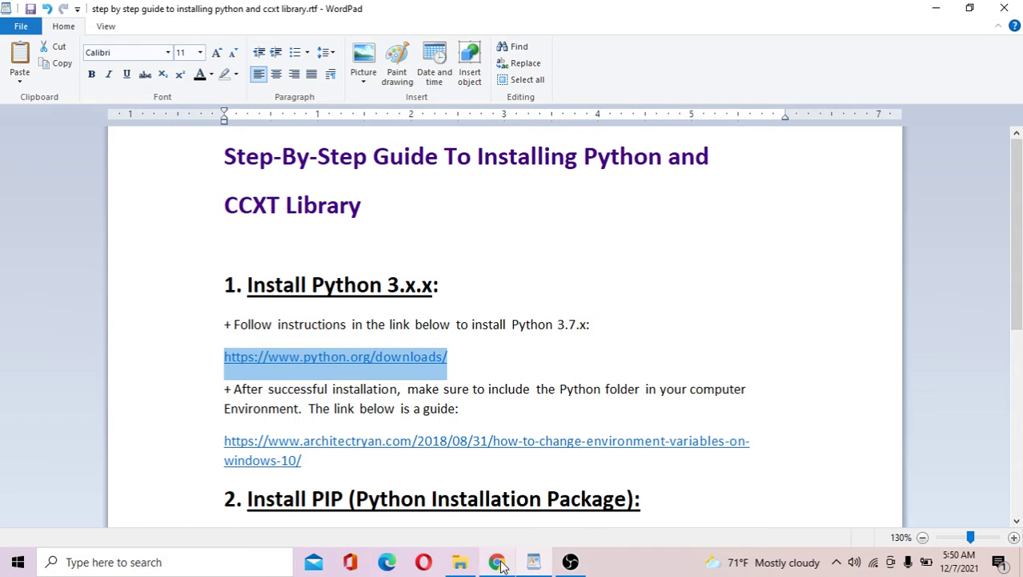
left_click(491, 528)
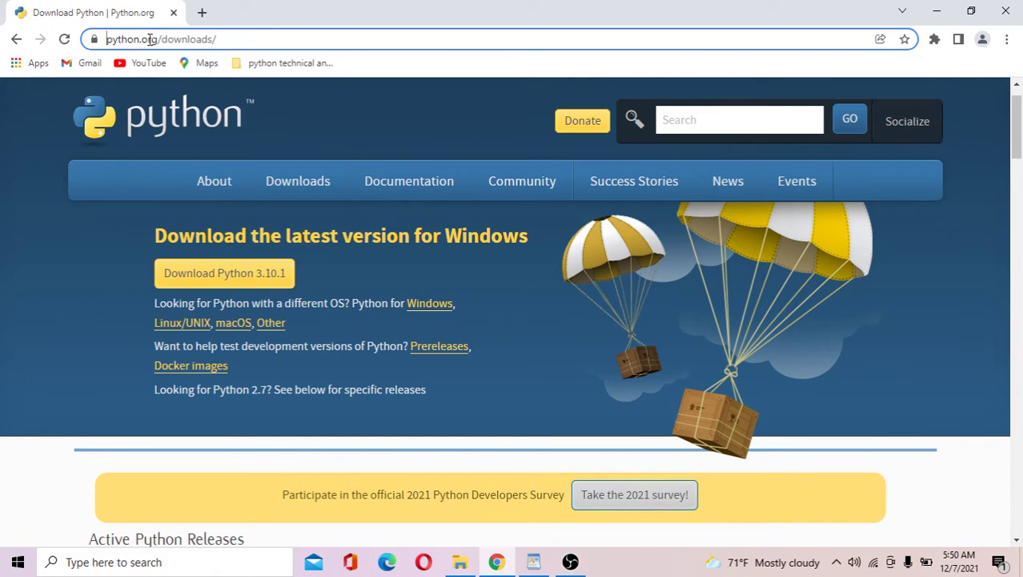
left_click_drag(222, 39, 100, 38)
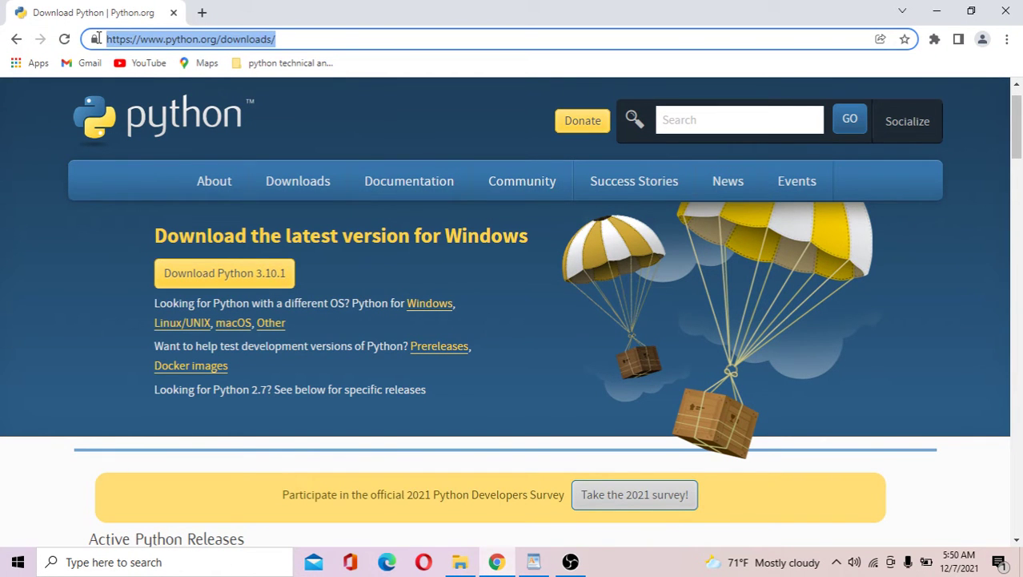
left_click(338, 32)
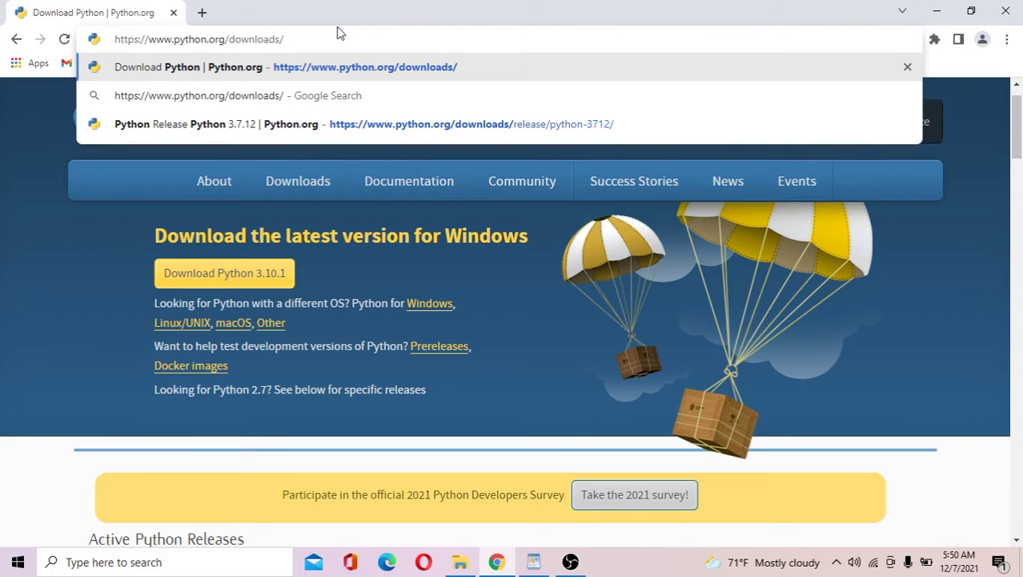
key("Return")
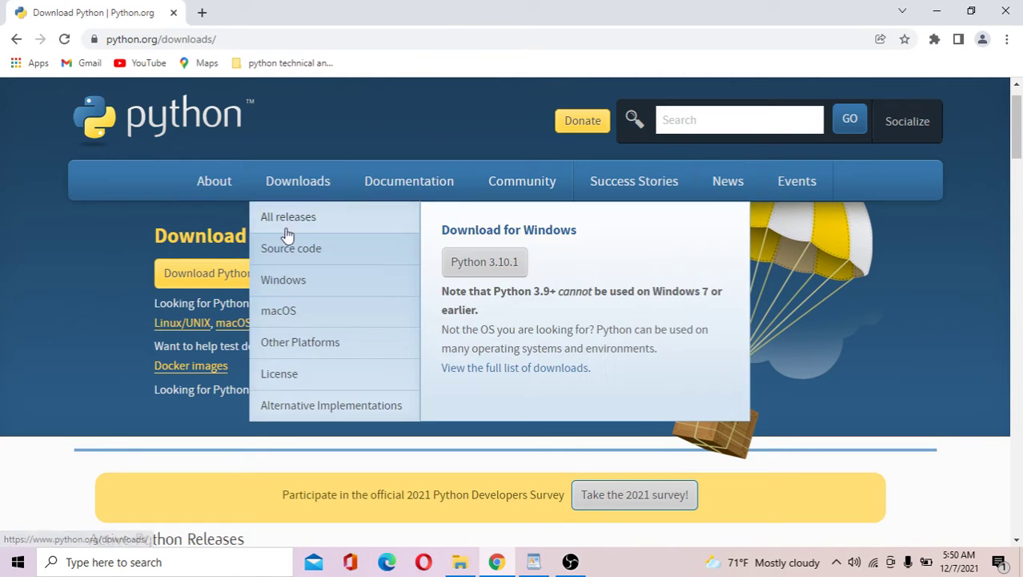
Step: Download the Python 3.10.1 installer for Windows, then switch to File Explorer and show the Downloads folder
left_click(211, 277)
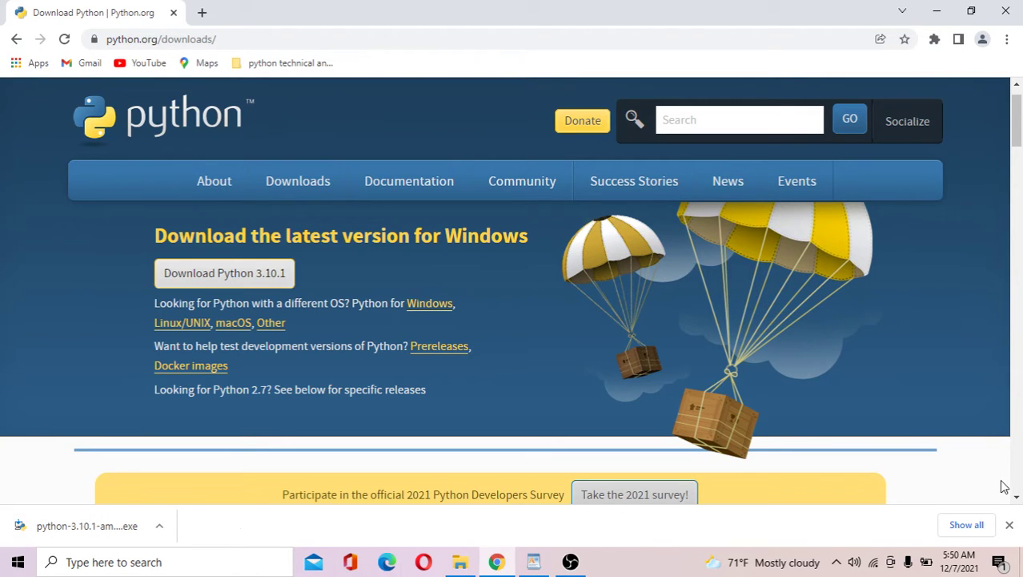
left_click(1009, 525)
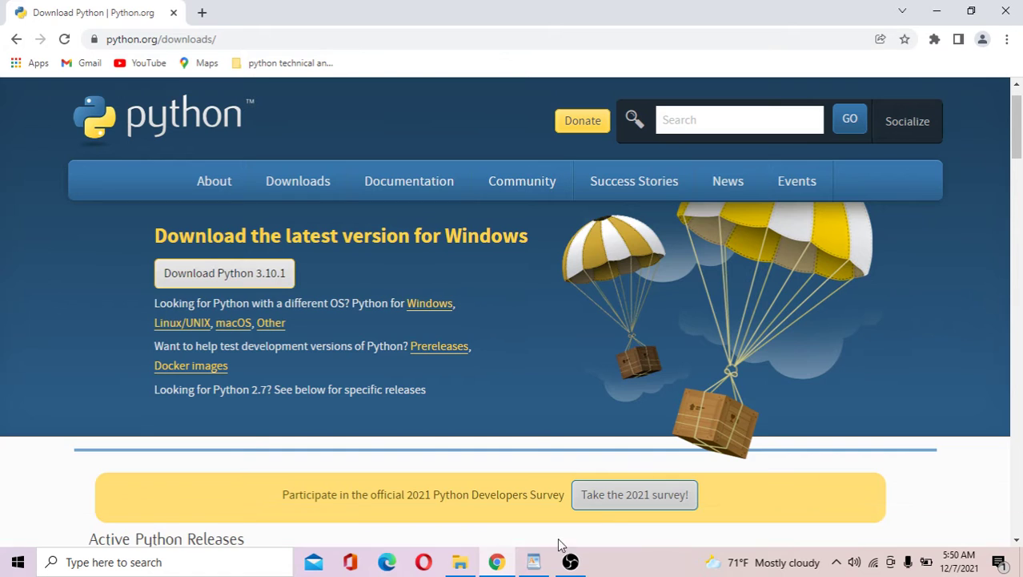
left_click(460, 561)
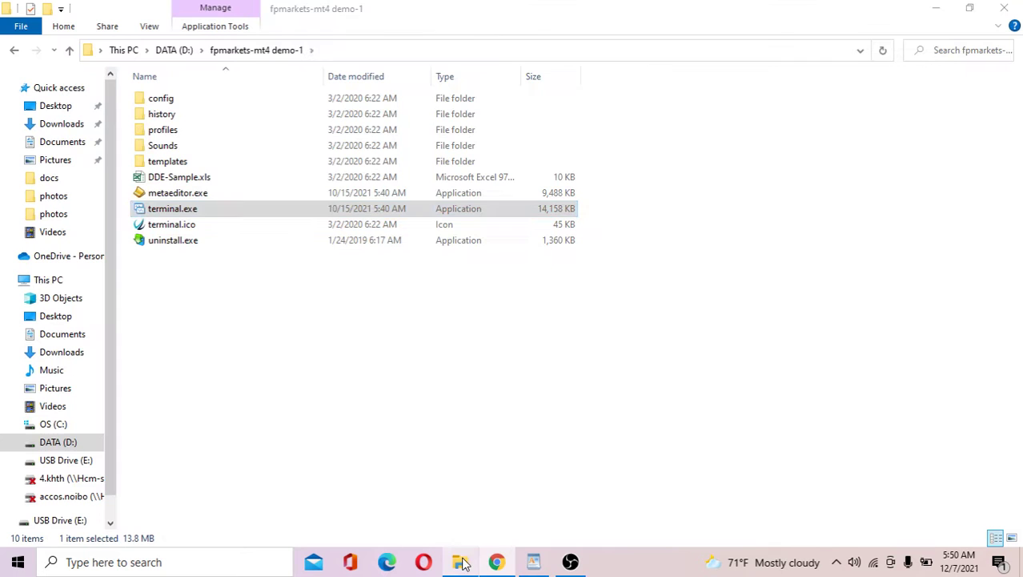
left_click(65, 124)
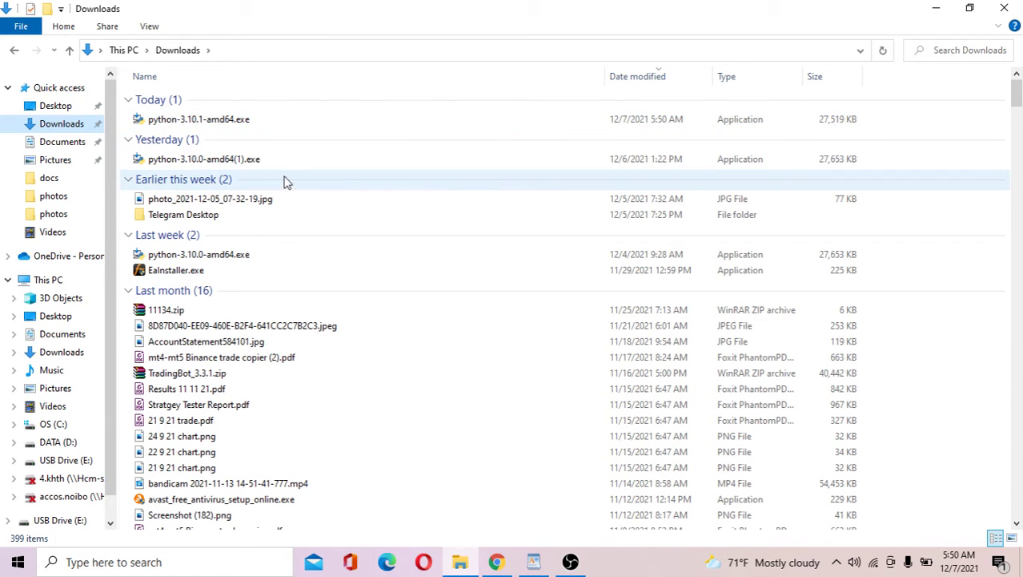
Step: Run python-3.10.0-amd64.exe, enable adding Python 3.10 to PATH, and choose a customized installation with the default optional features
left_click(194, 260)
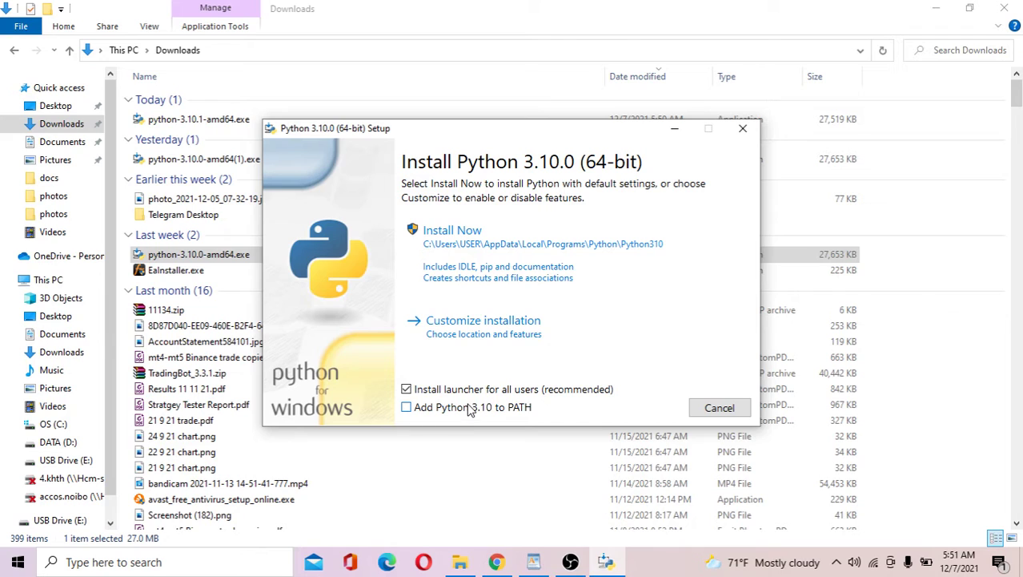
left_click(406, 407)
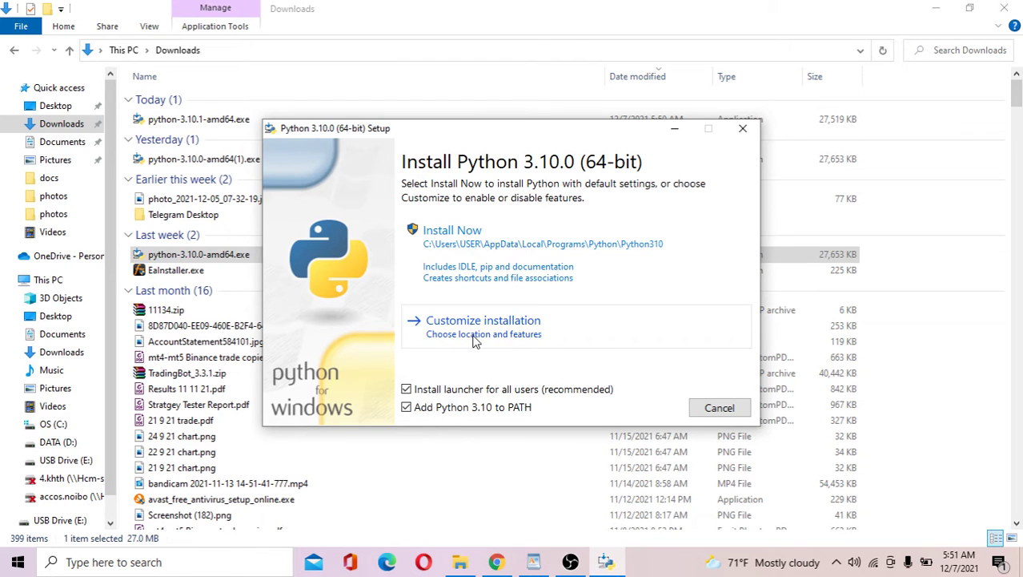
left_click(475, 340)
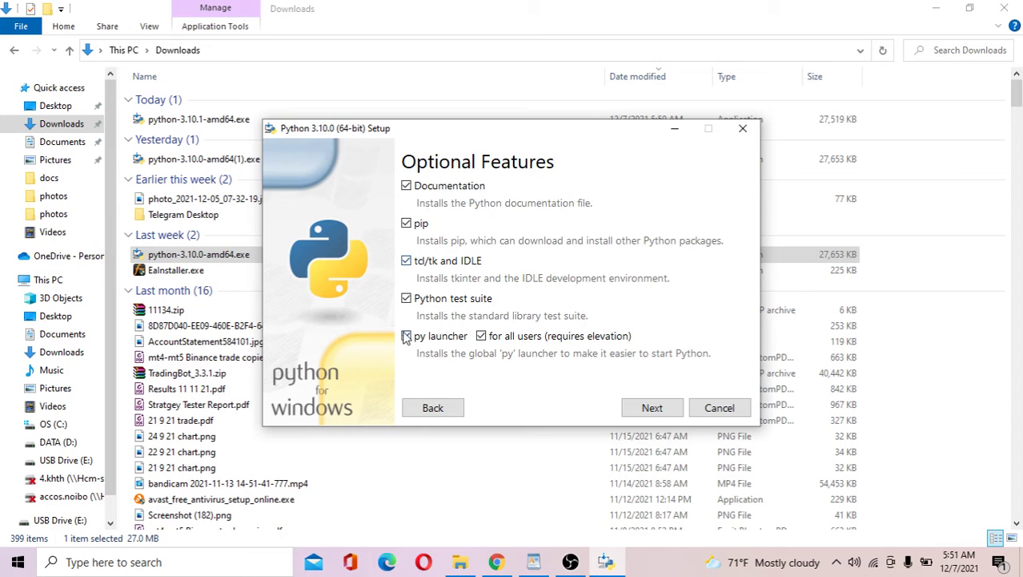
left_click(652, 409)
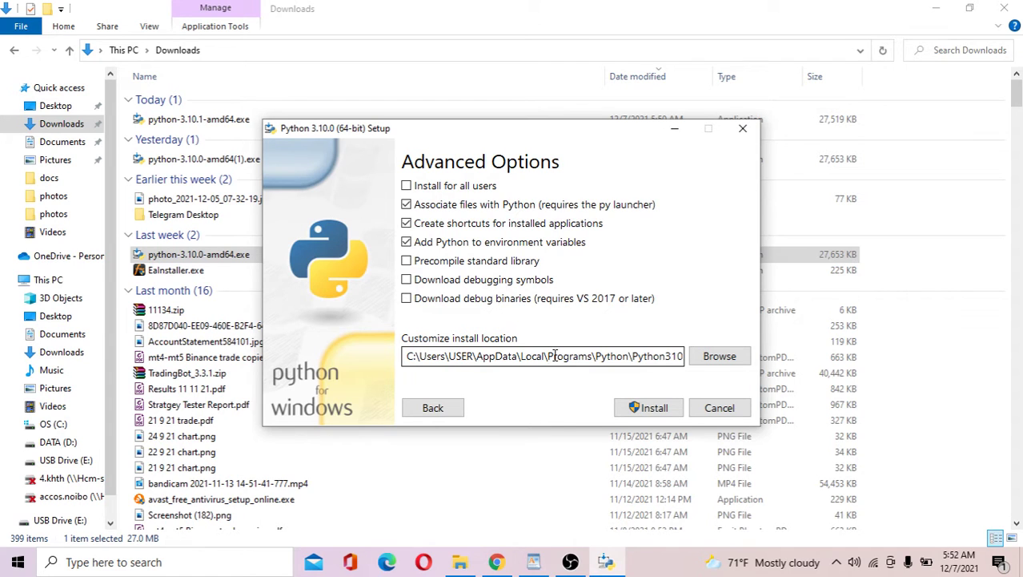
Step: Set the install location to D:\python3.10.0, install Python there and close the finished setup
left_click(720, 355)
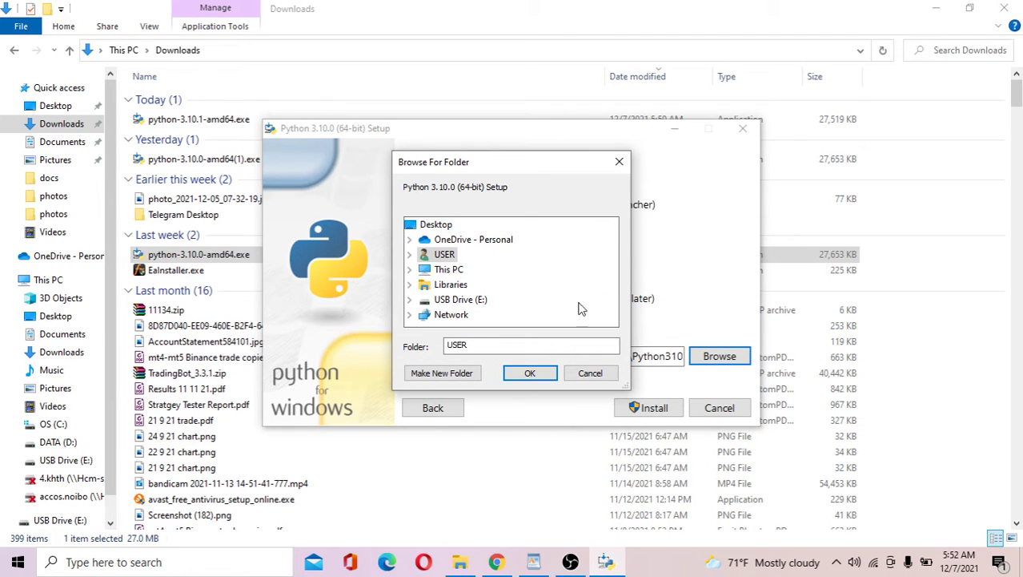
left_click(410, 277)
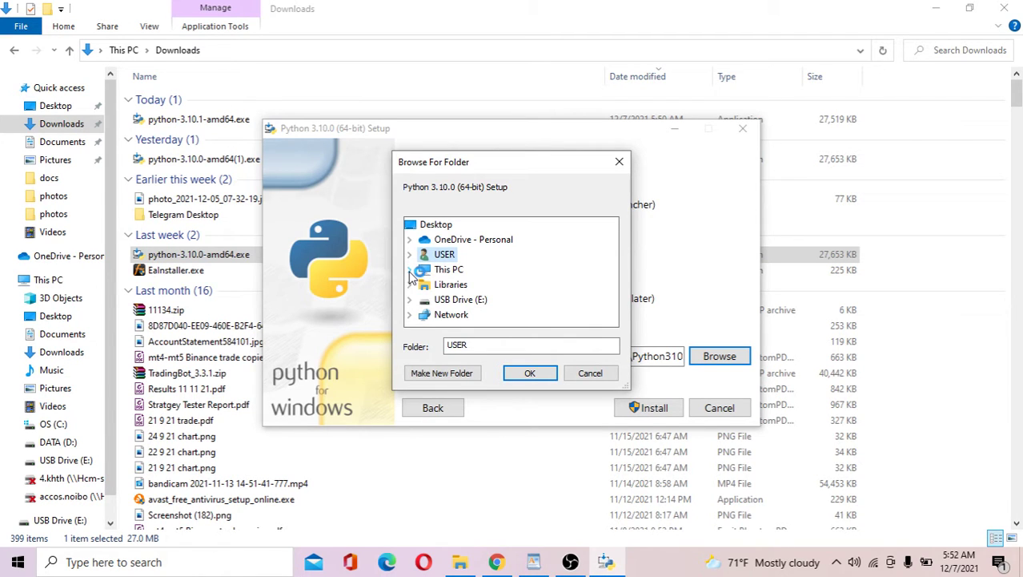
left_click(408, 271)
left_click_drag(607, 264, 613, 277)
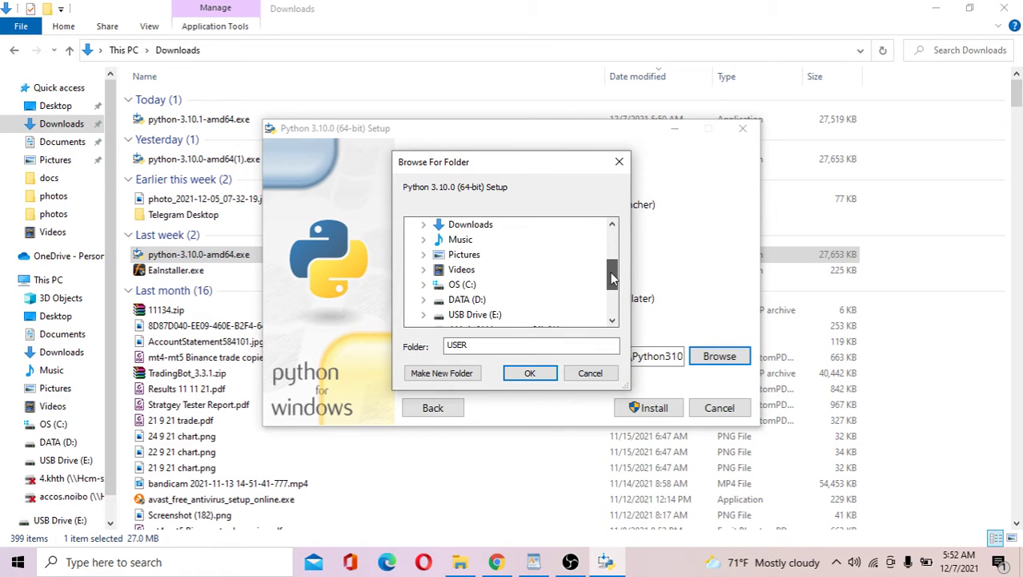
left_click(424, 300)
left_click_drag(613, 240, 614, 267)
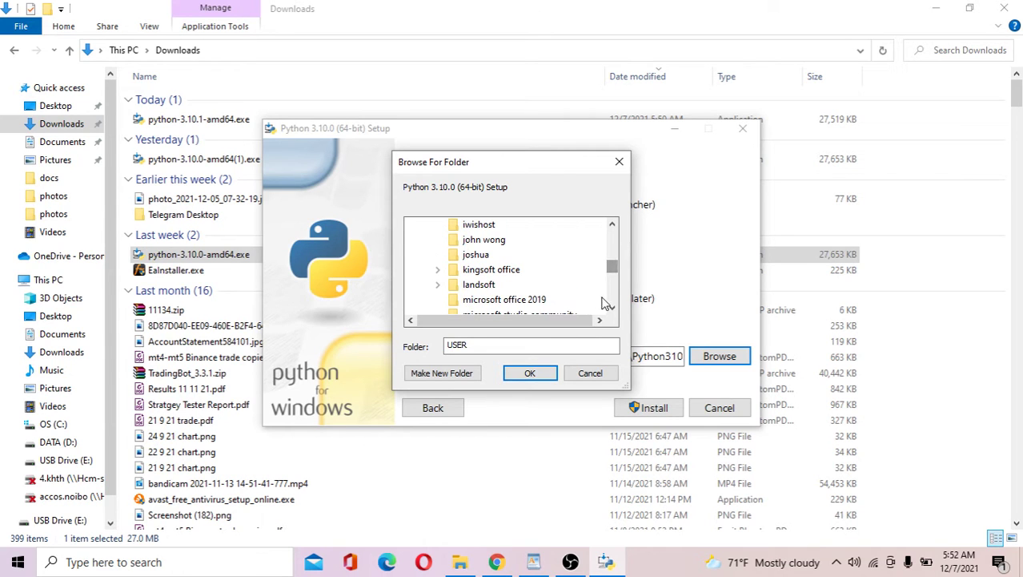
scroll(613, 301, "down", 5)
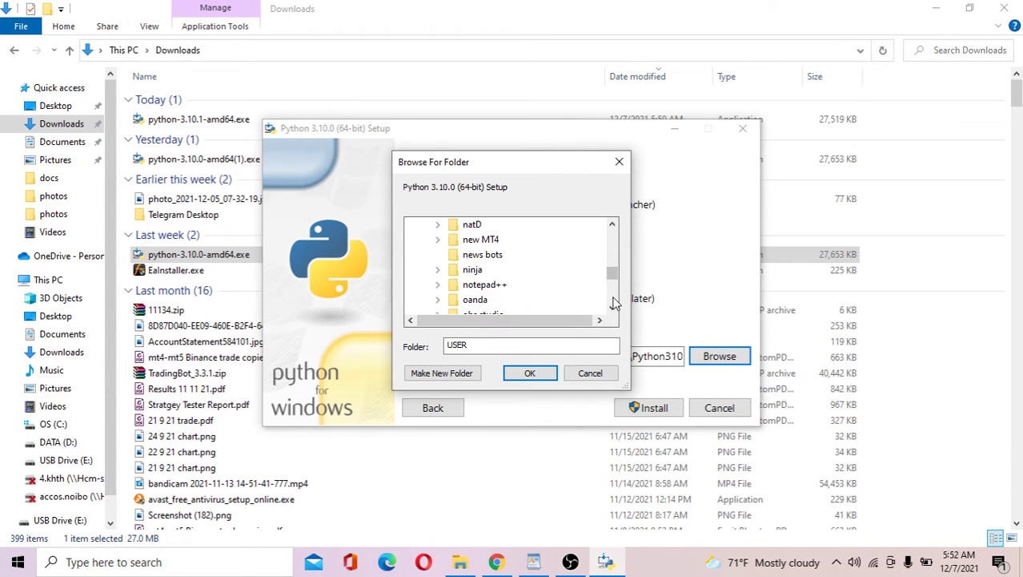
scroll(614, 302, "down", 2)
scroll(614, 302, "down", 2)
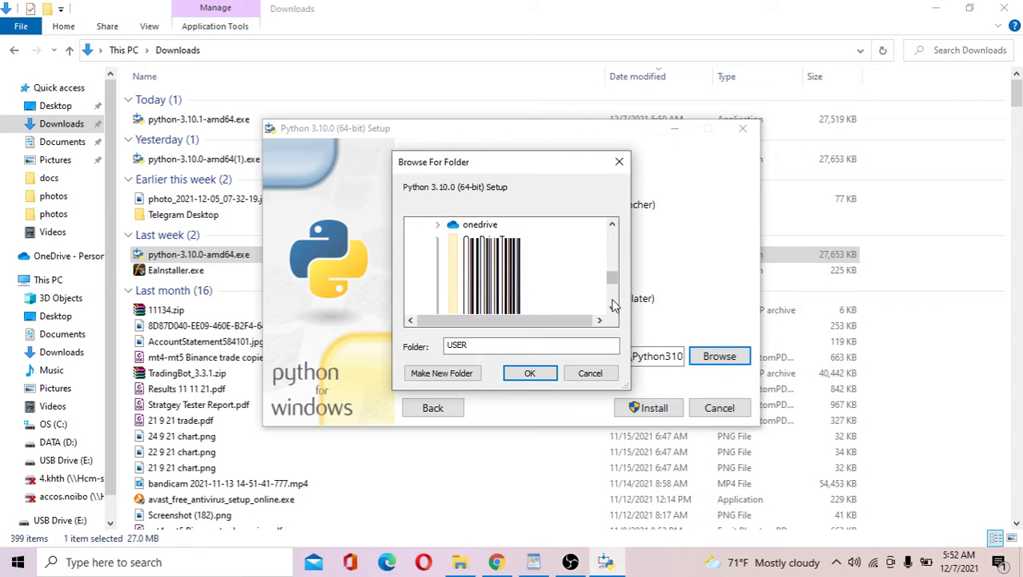
scroll(614, 308, "down", 4)
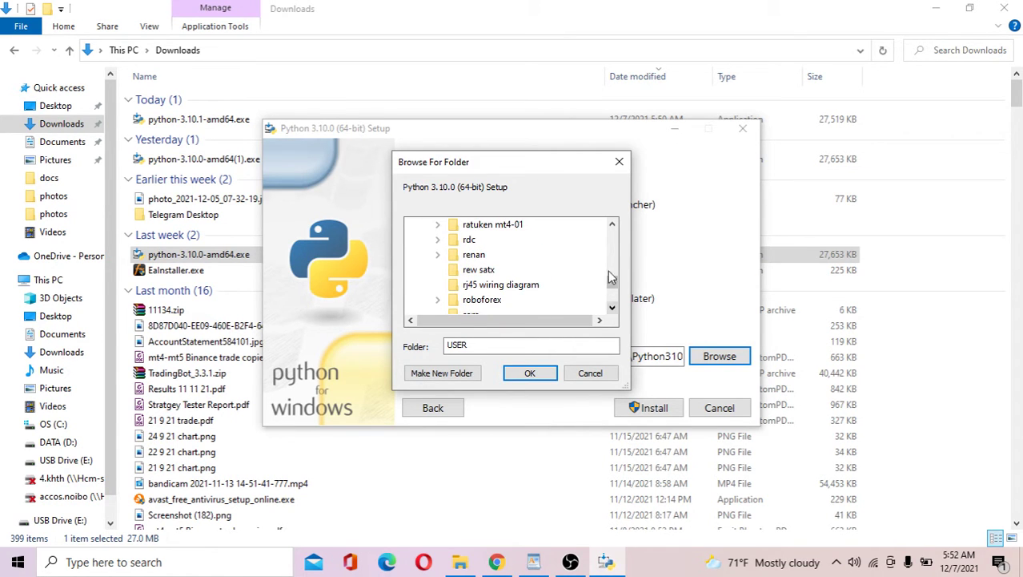
left_click(613, 227)
left_click(613, 227)
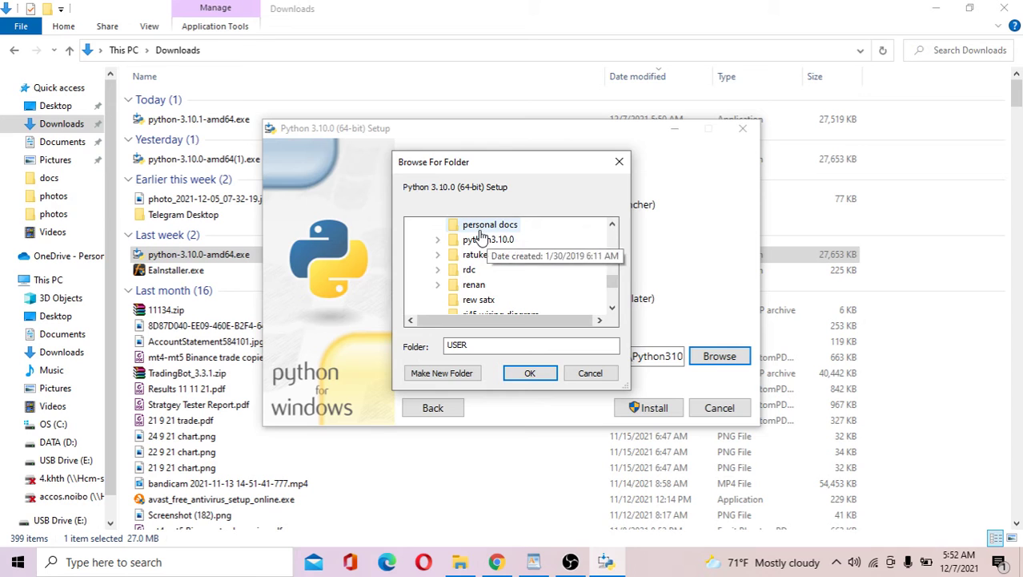
left_click(476, 242)
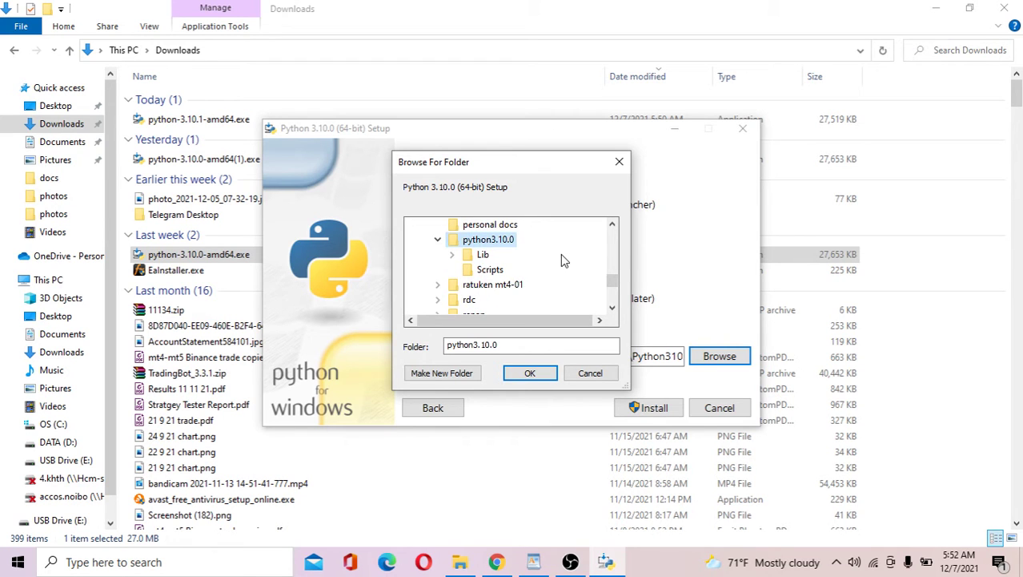
left_click(538, 374)
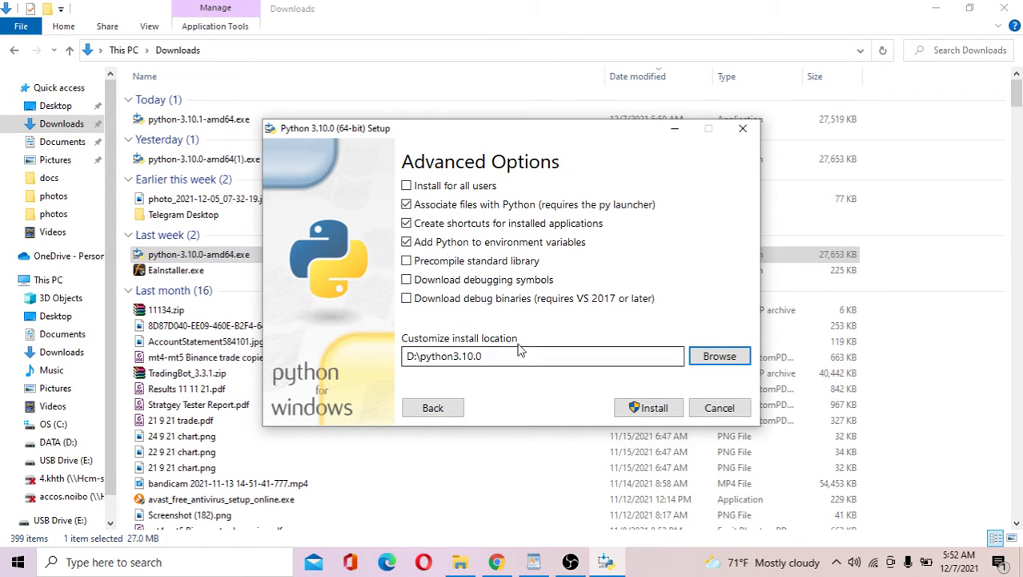
left_click(650, 408)
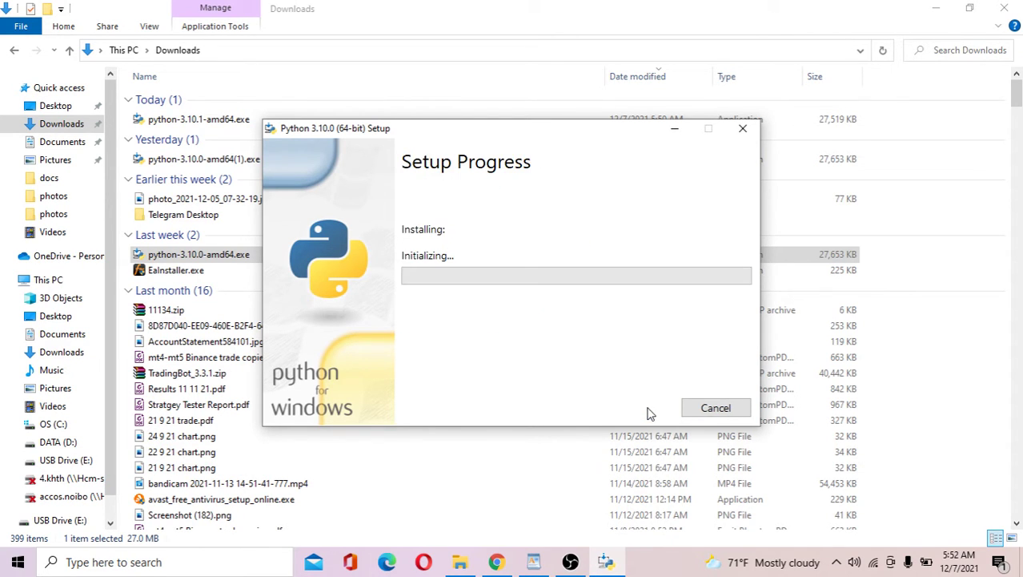
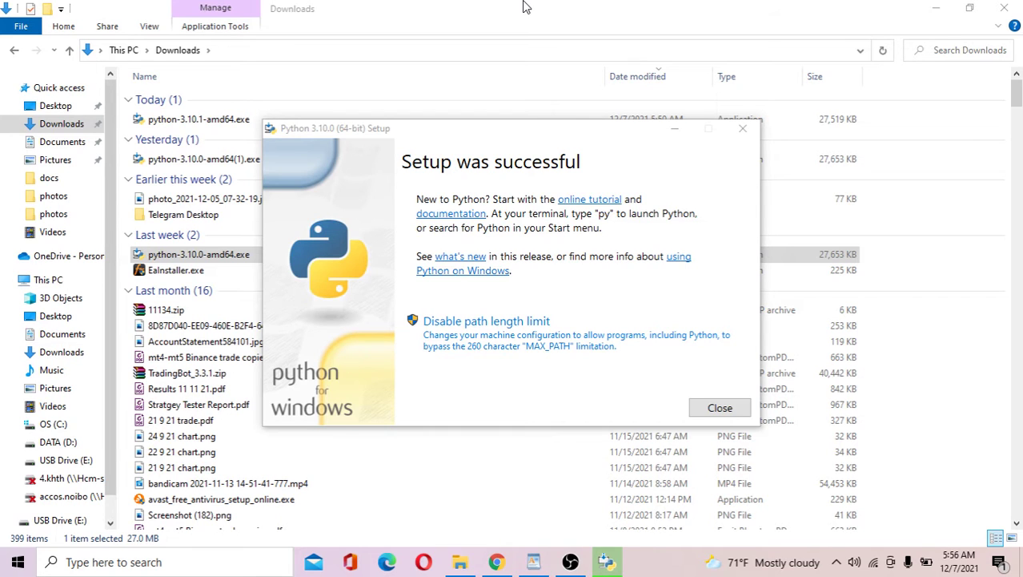
left_click(731, 409)
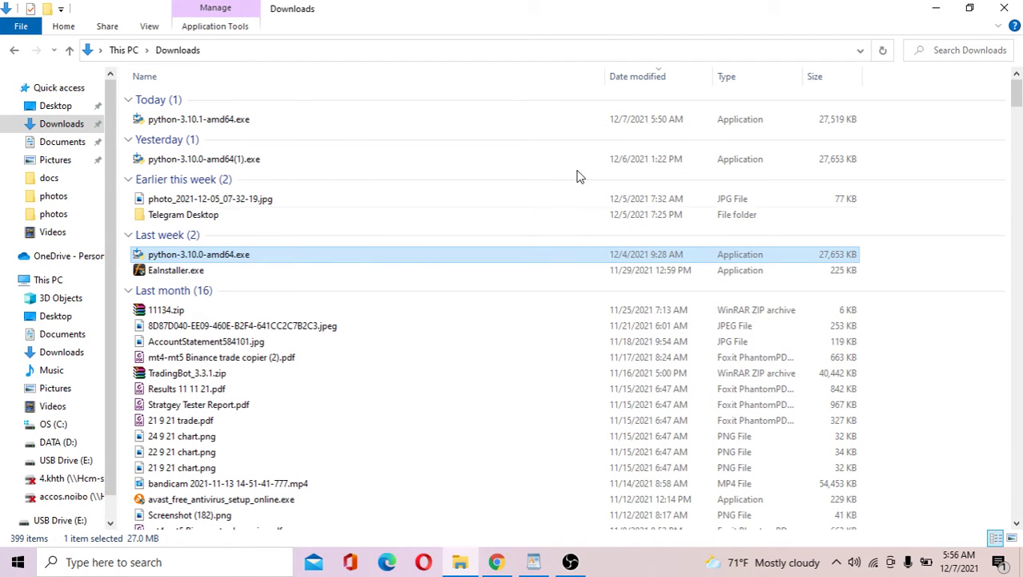
Step: Return to the WordPad guide and highlight the architectryan.com link about changing environment variables on Windows 10
left_click(533, 561)
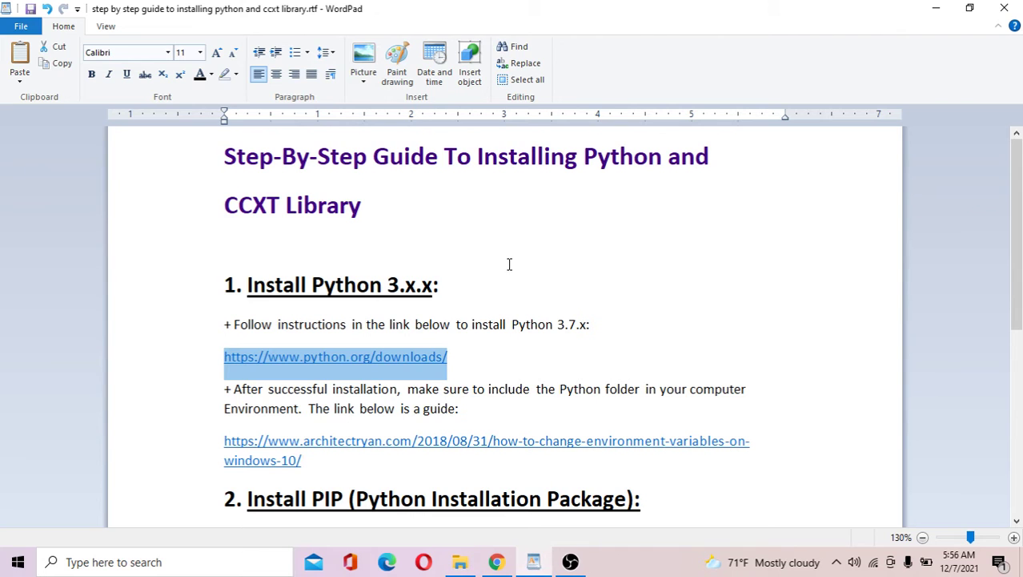
left_click_drag(1019, 270, 1021, 315)
left_click(335, 367)
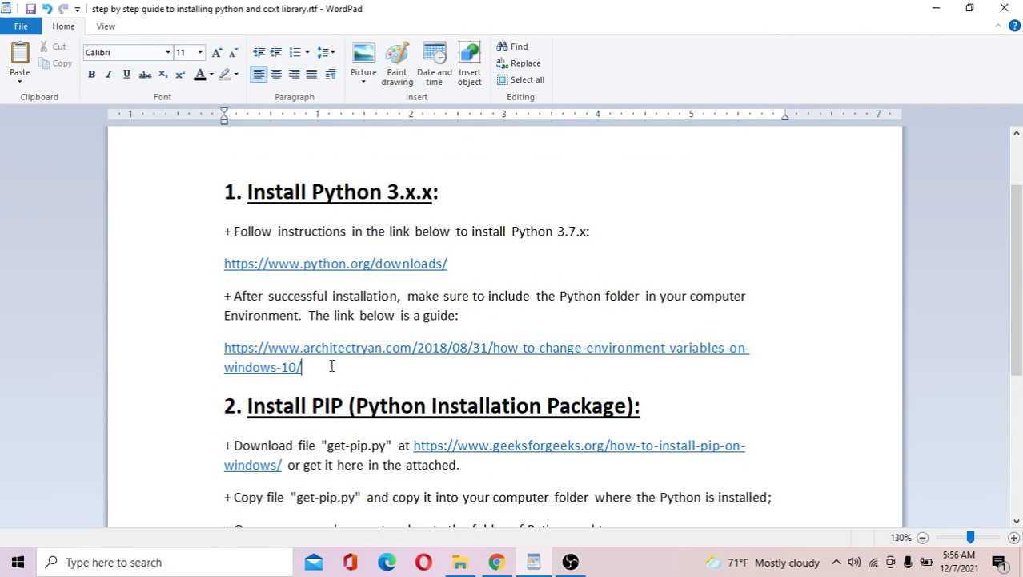
left_click_drag(332, 366, 225, 349)
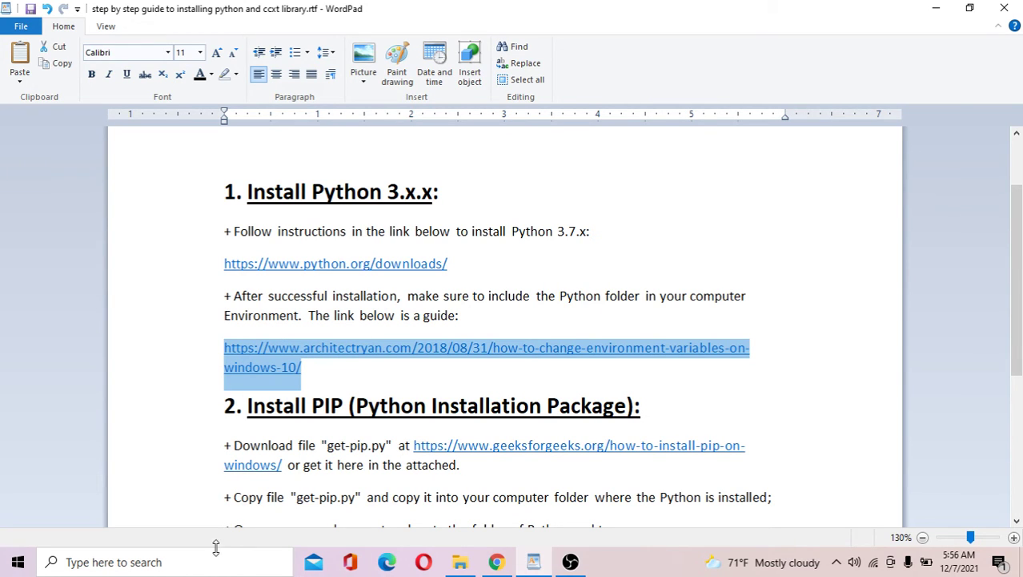
Step: Search Windows for "envi" and open the system environment variables settings
left_click(138, 562)
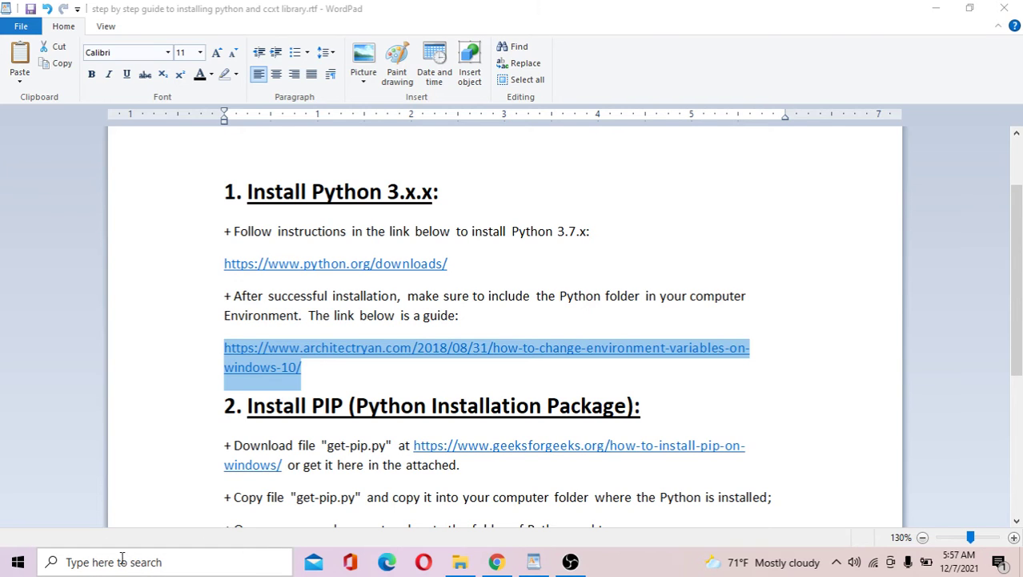
left_click(124, 562)
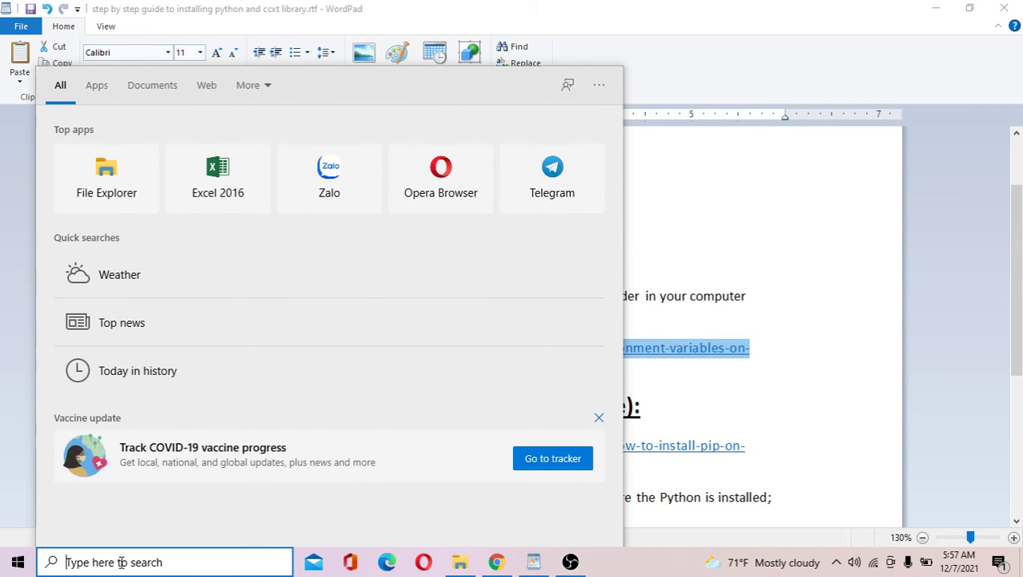
type("envi")
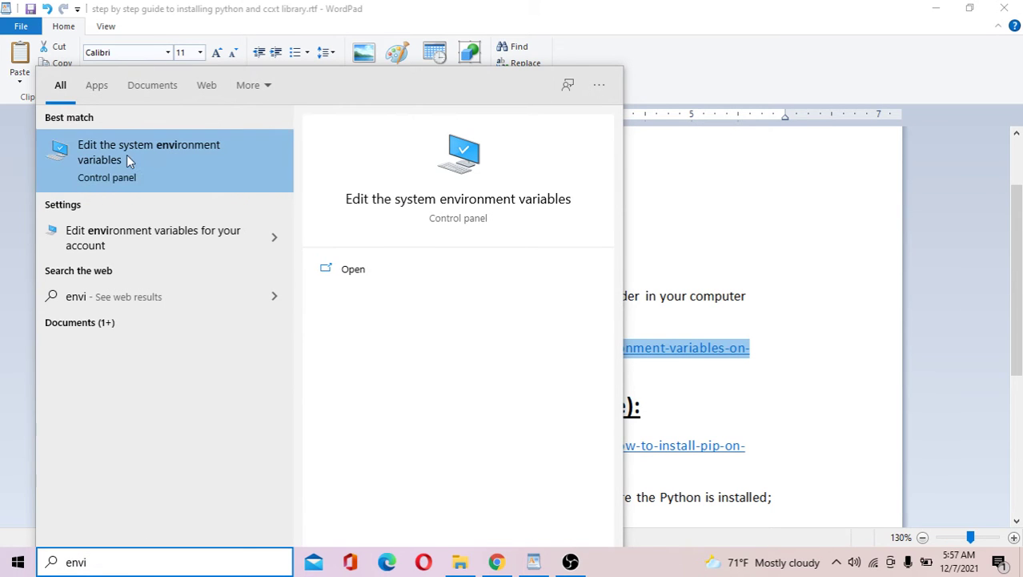
left_click(346, 273)
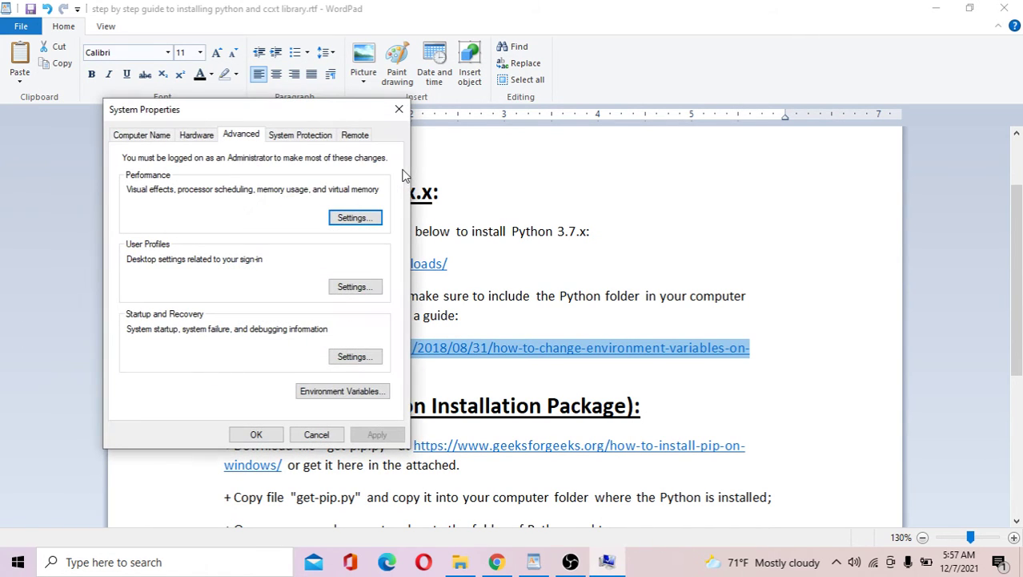
Step: Open the environment variables, check the system Path variable for the Python folder, and close both dialogs with OK
left_click(327, 395)
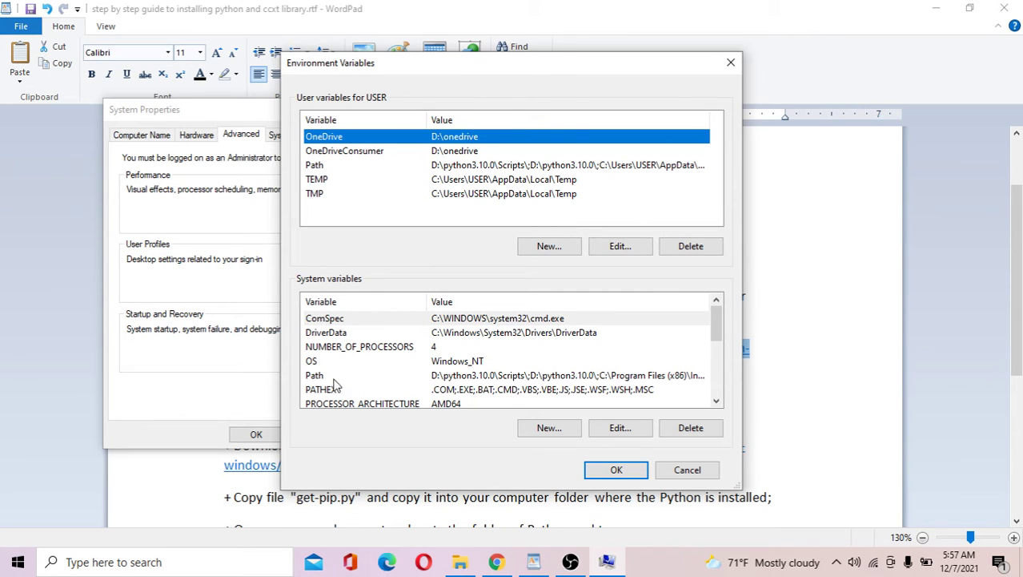
left_click(325, 378)
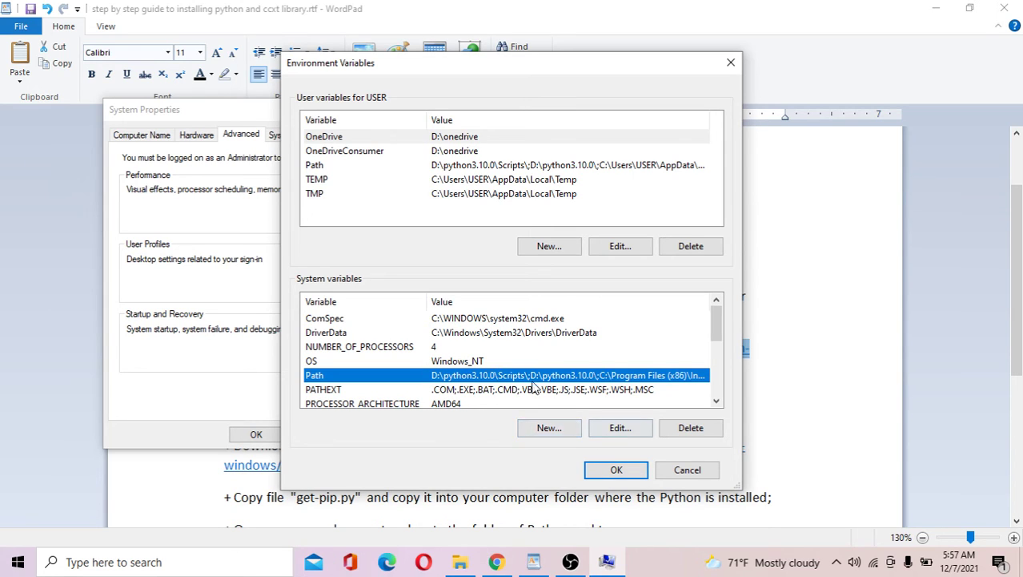
left_click(616, 469)
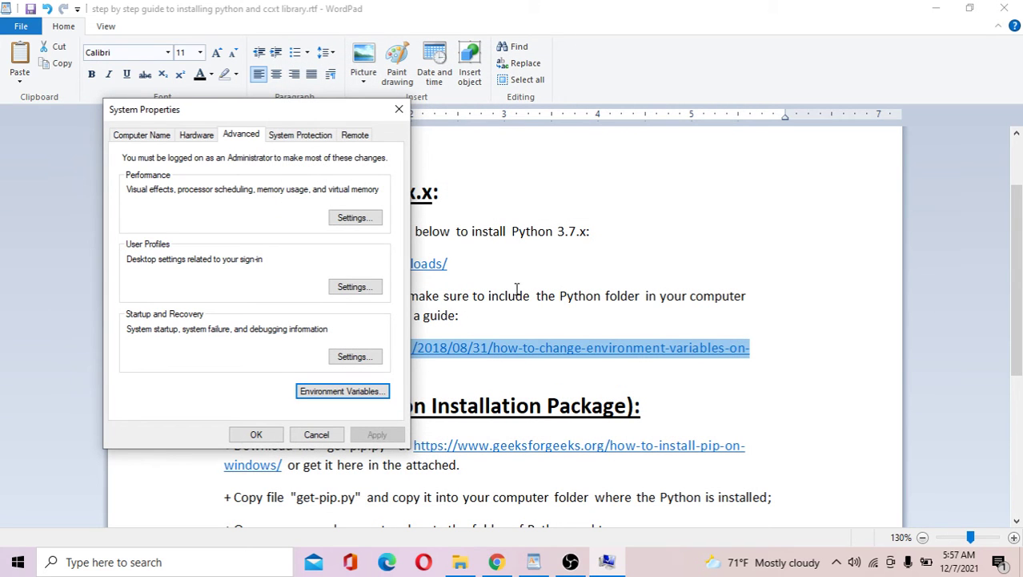
left_click(256, 434)
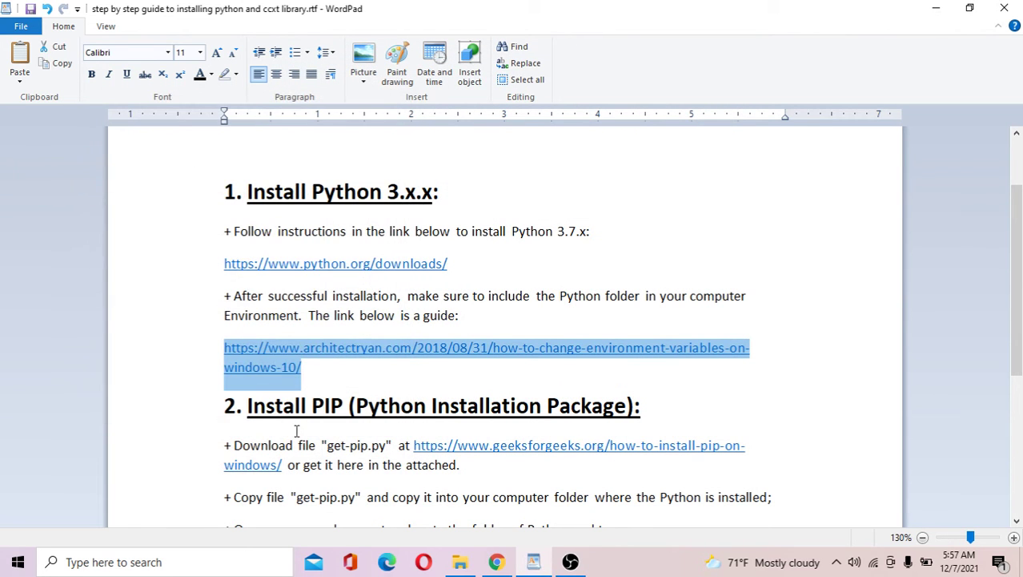
Step: Copy the geeksforgeeks.org link for downloading get-pip.py from the guide's Install PIP section
left_click_drag(1013, 285, 1019, 366)
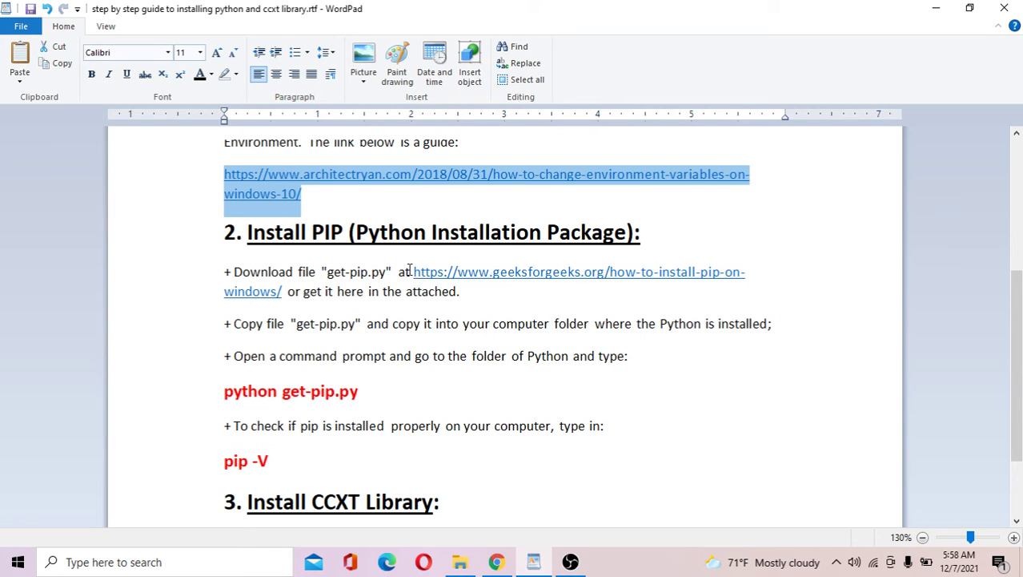
left_click_drag(408, 271, 283, 285)
key("ctrl+c")
right_click(267, 295)
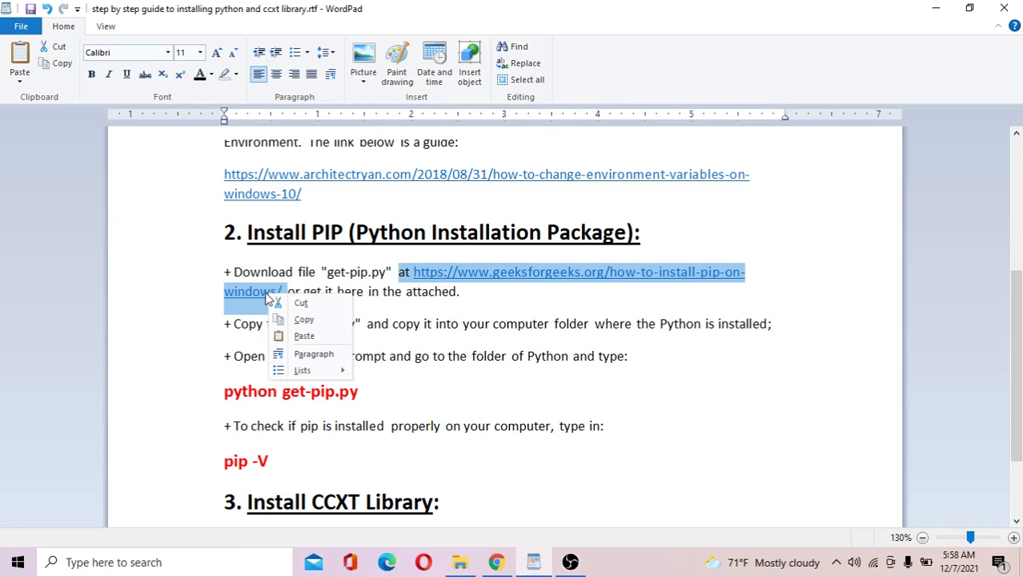
left_click(298, 320)
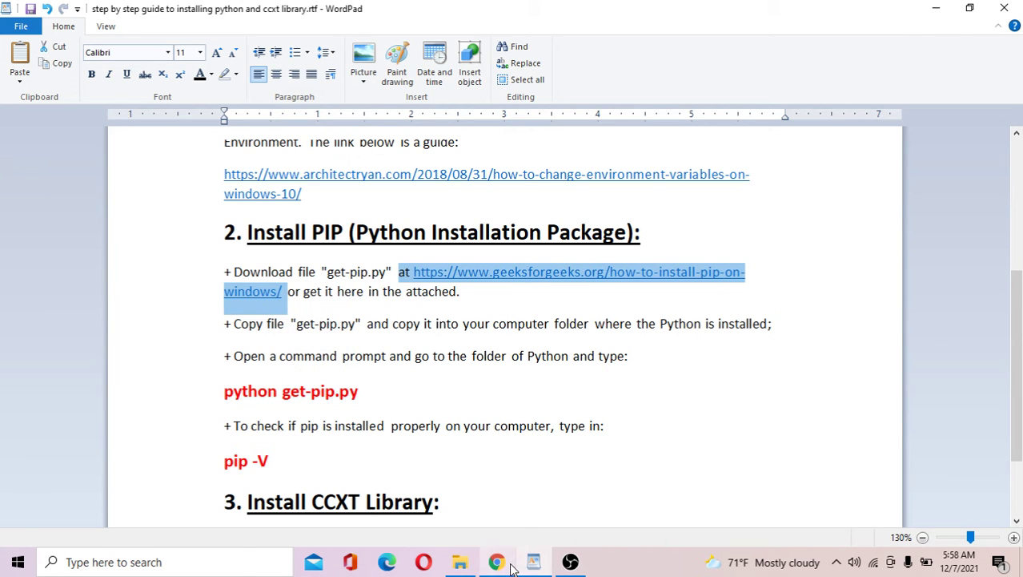
Step: Switch to Chrome, look up the copied link and open the GeeksforGeeks article "How to Install PIP on Windows ?"
left_click(497, 562)
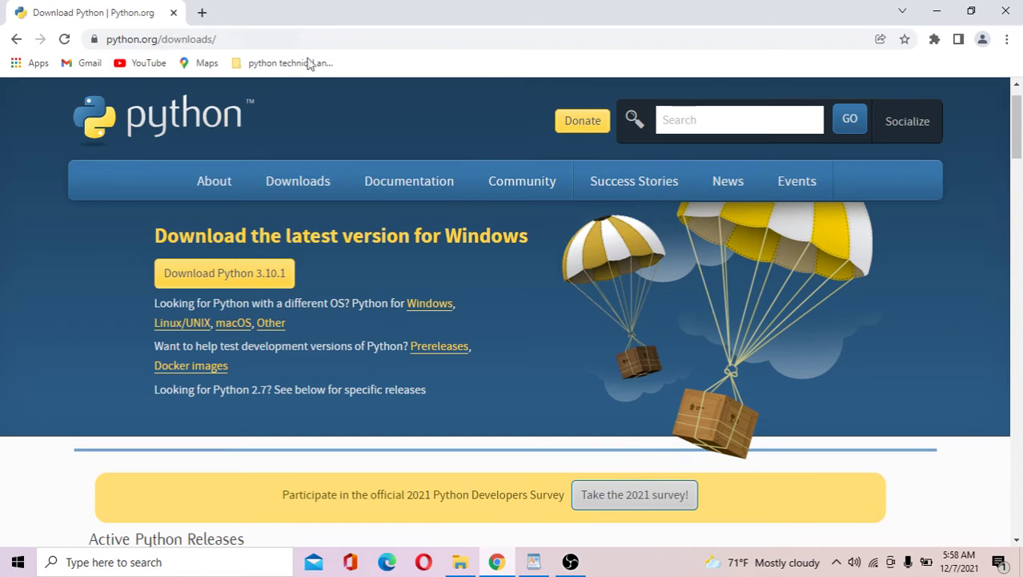
left_click(244, 37)
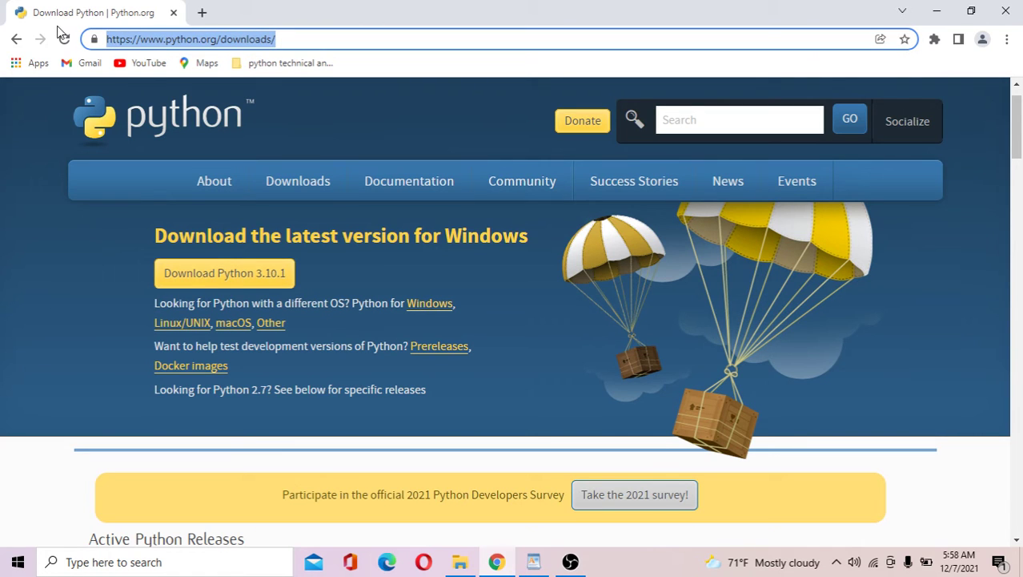
key("ctrl+v")
key("Return")
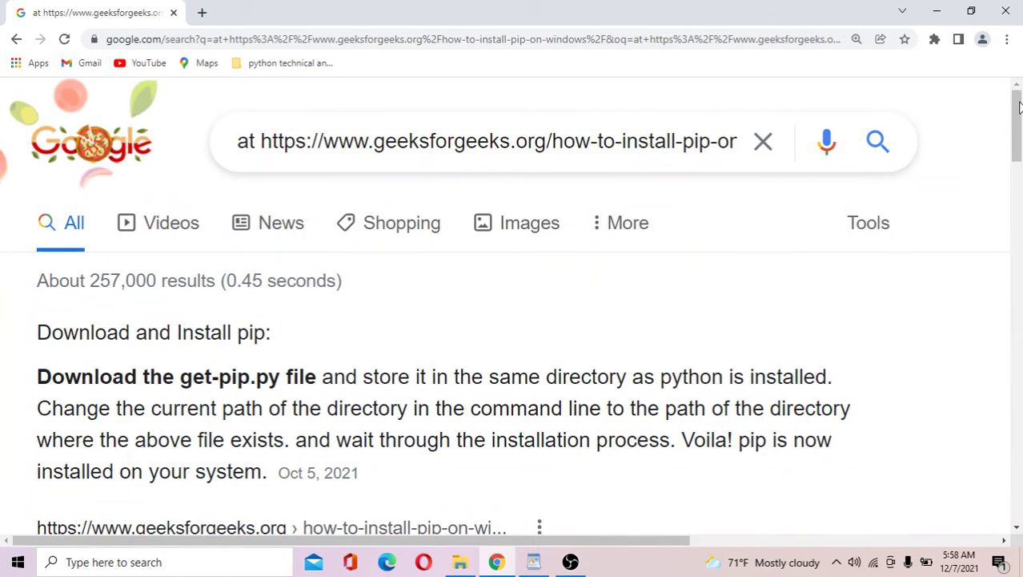
scroll(327, 393, "down", 3)
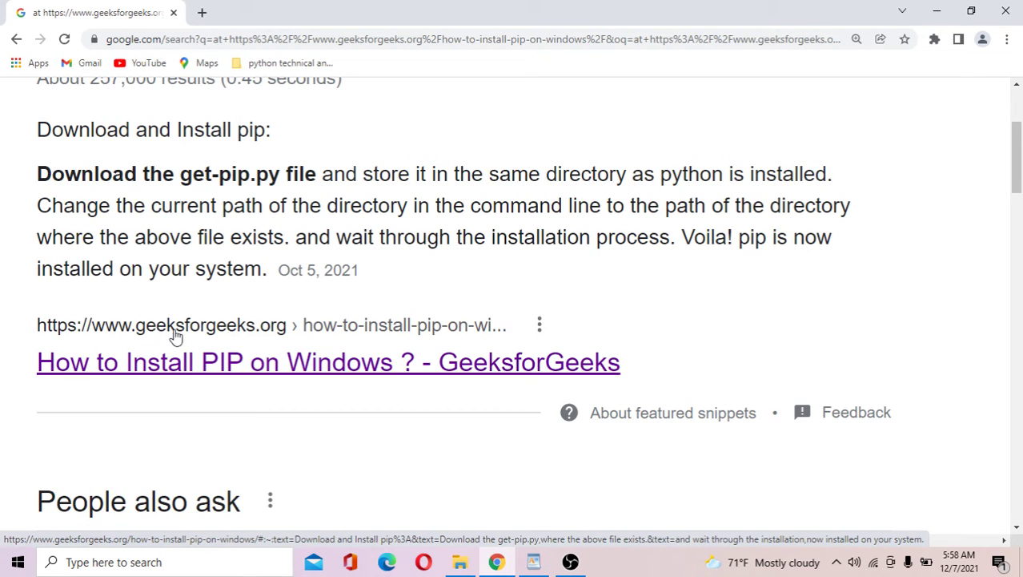
left_click(275, 367)
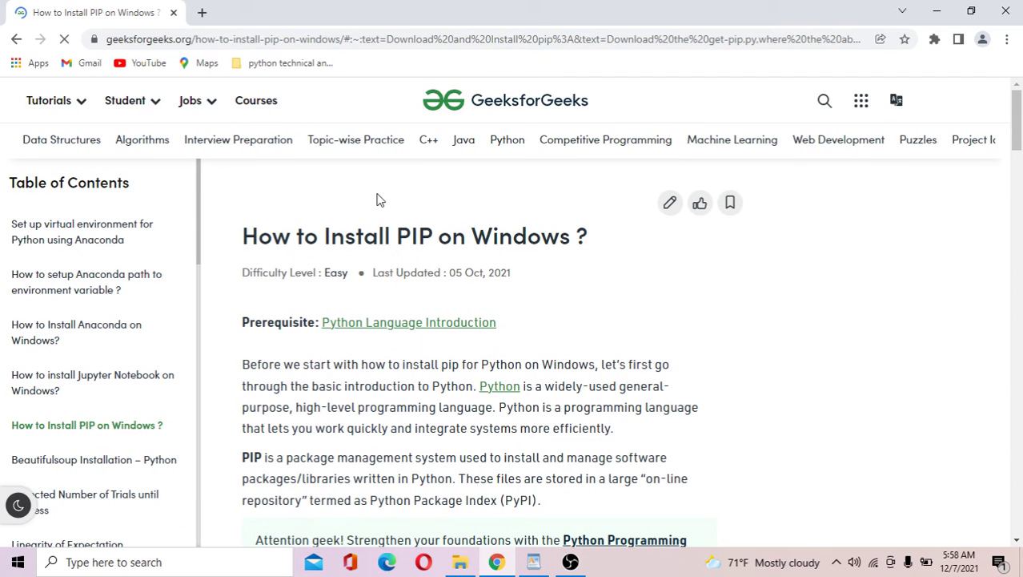
Step: Dismiss the article's sign-in popup and open the get-pip.py link under "Download and Install pip"
left_click_drag(1015, 116, 1017, 119)
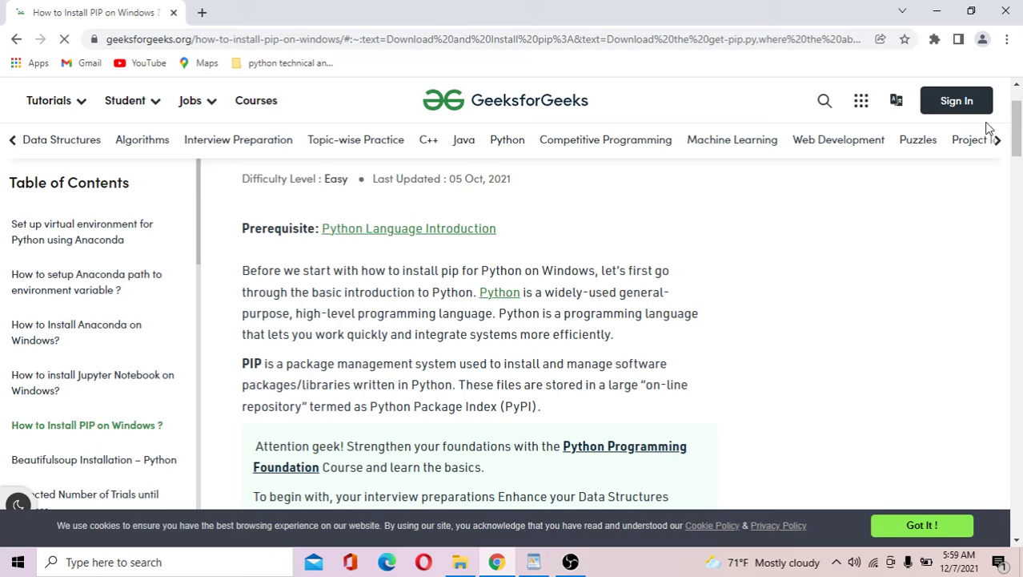
left_click_drag(1019, 124, 1020, 152)
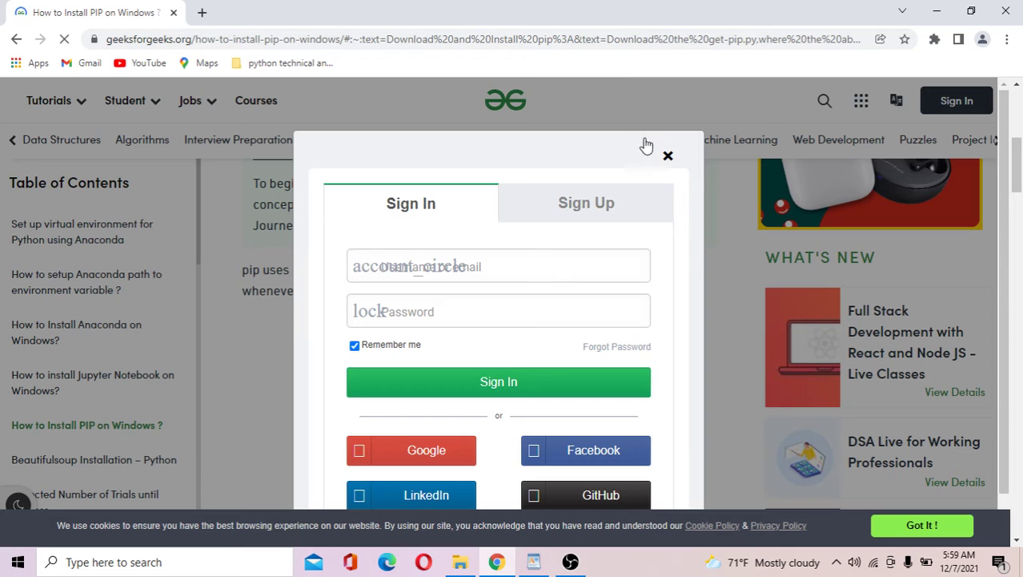
left_click(670, 161)
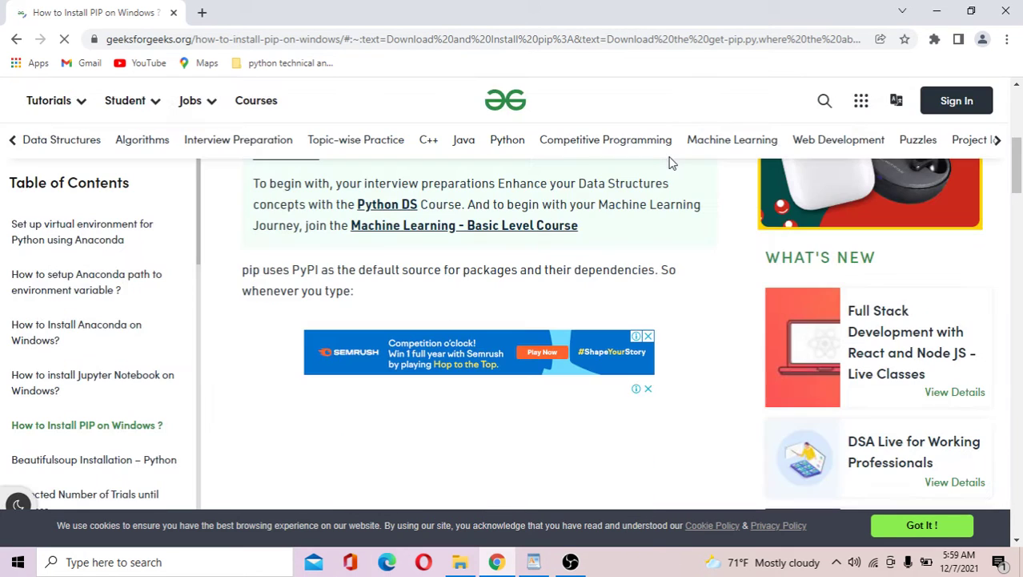
mouse_move(1020, 168)
left_mouse_down()
mouse_move(1021, 212)
mouse_move(1020, 185)
left_mouse_up()
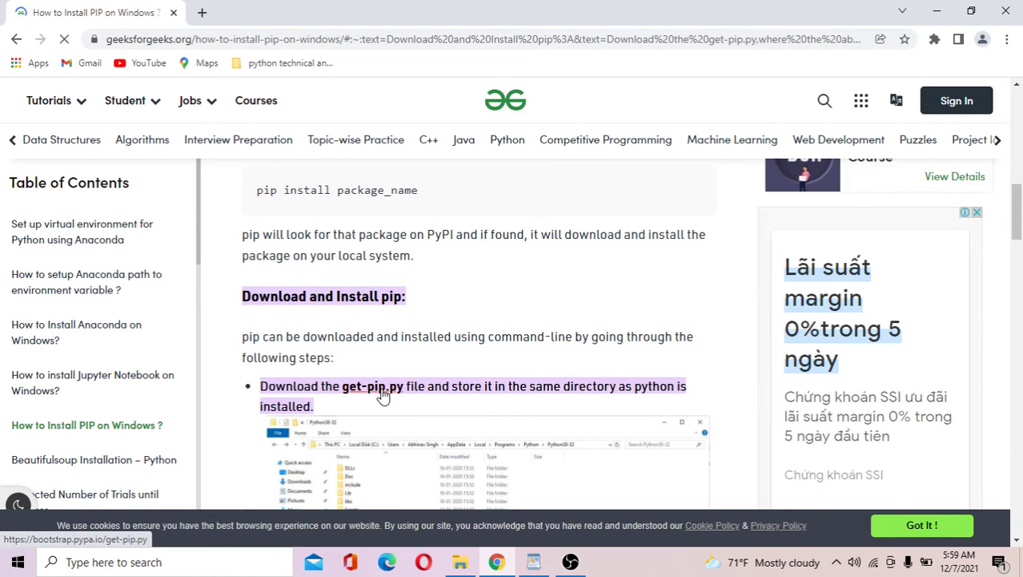
left_click(381, 392)
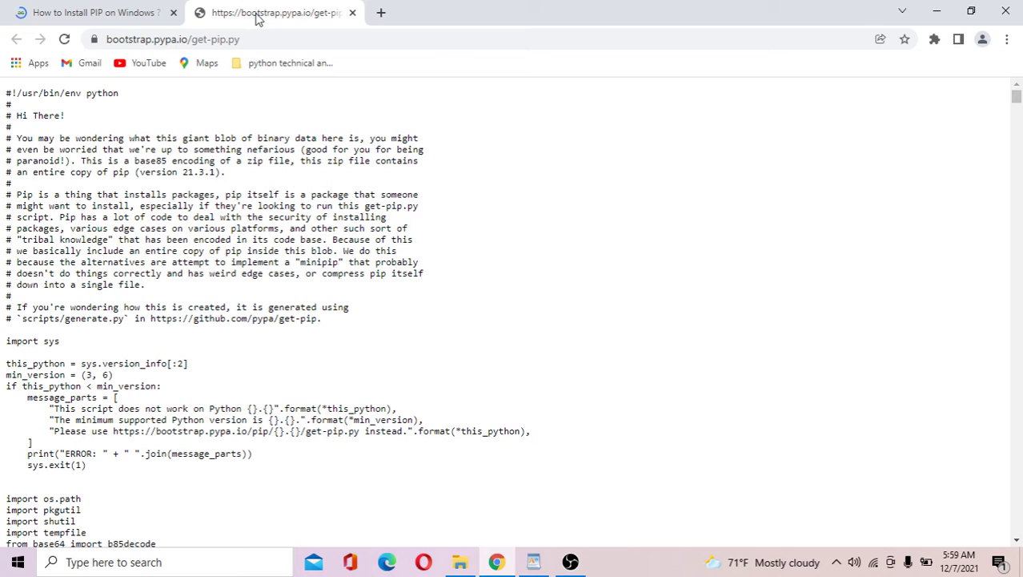
Step: Start saving the script page to disk, browse to the DATA (D:) drive and set the file name to get-pip.py
right_click(130, 133)
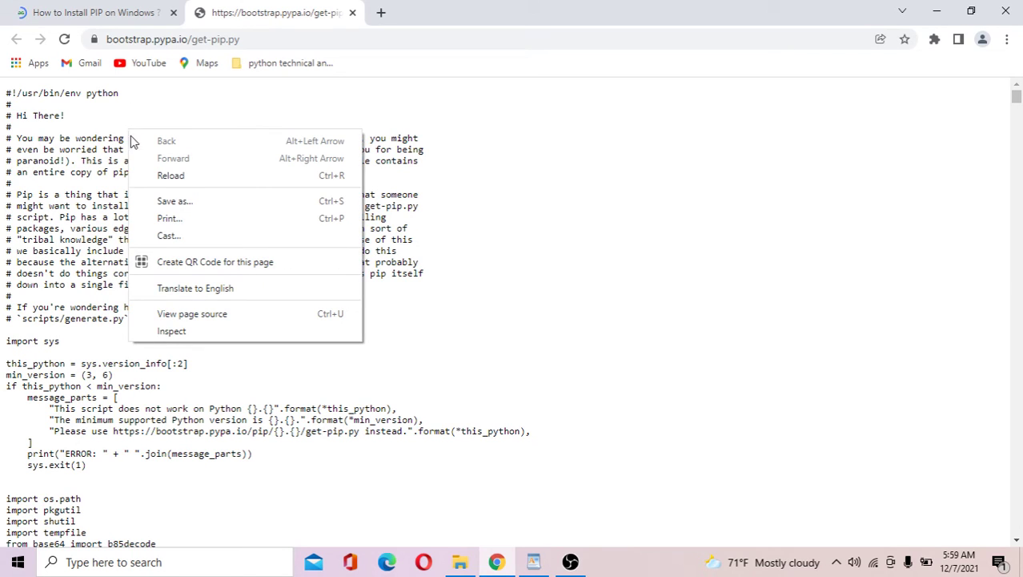
left_click(166, 204)
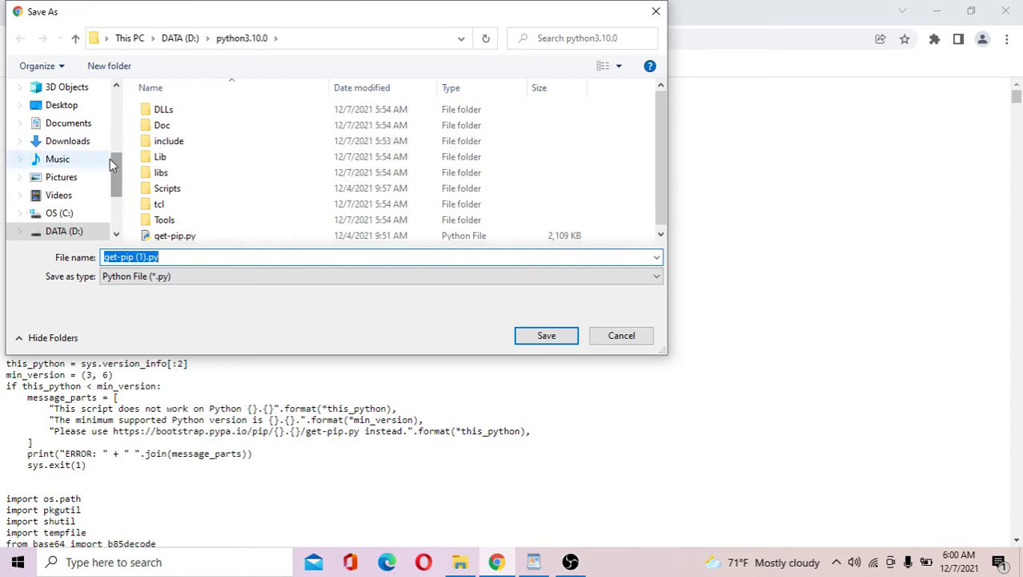
left_click(63, 232)
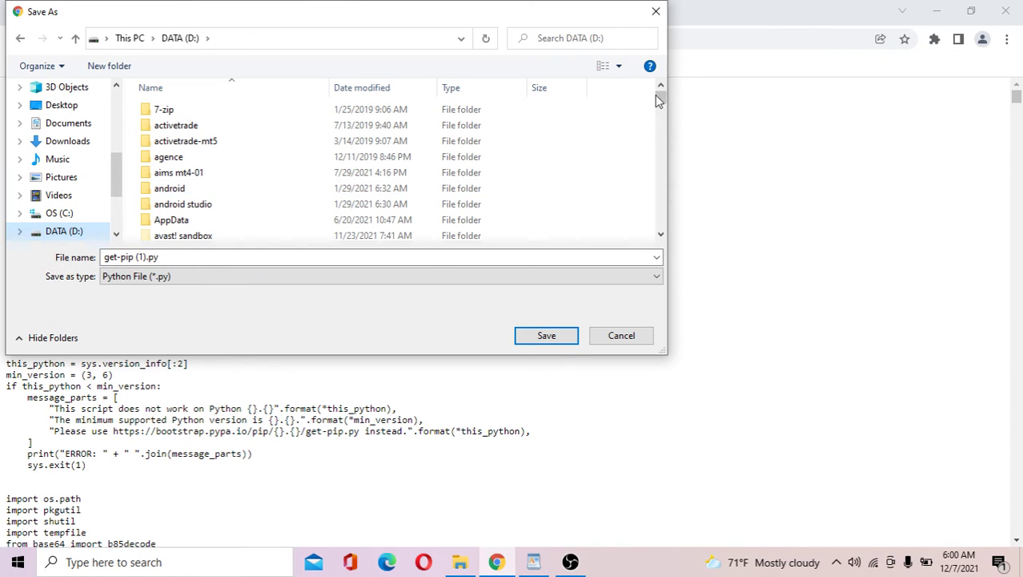
left_click_drag(662, 99, 660, 194)
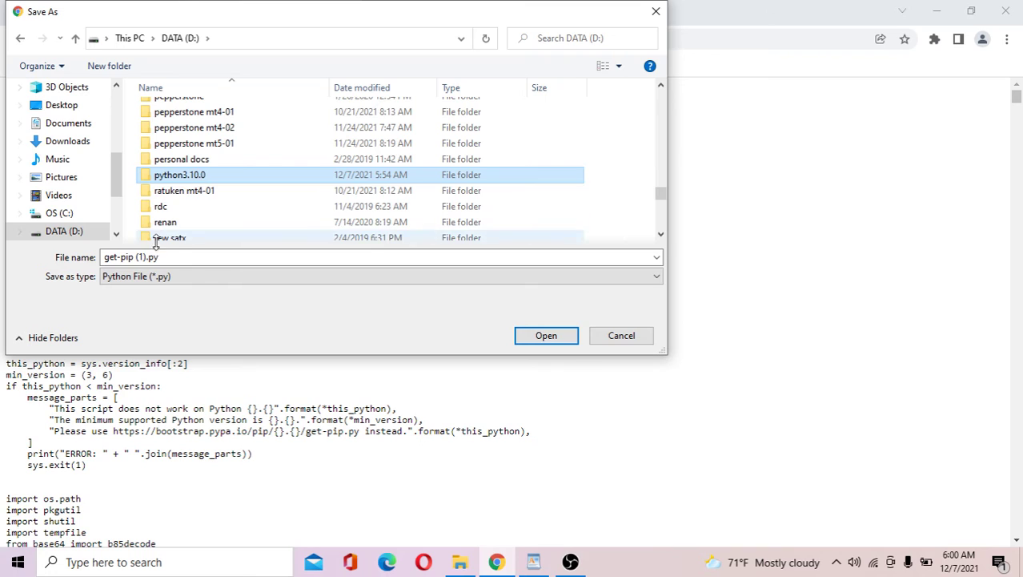
left_click(133, 257)
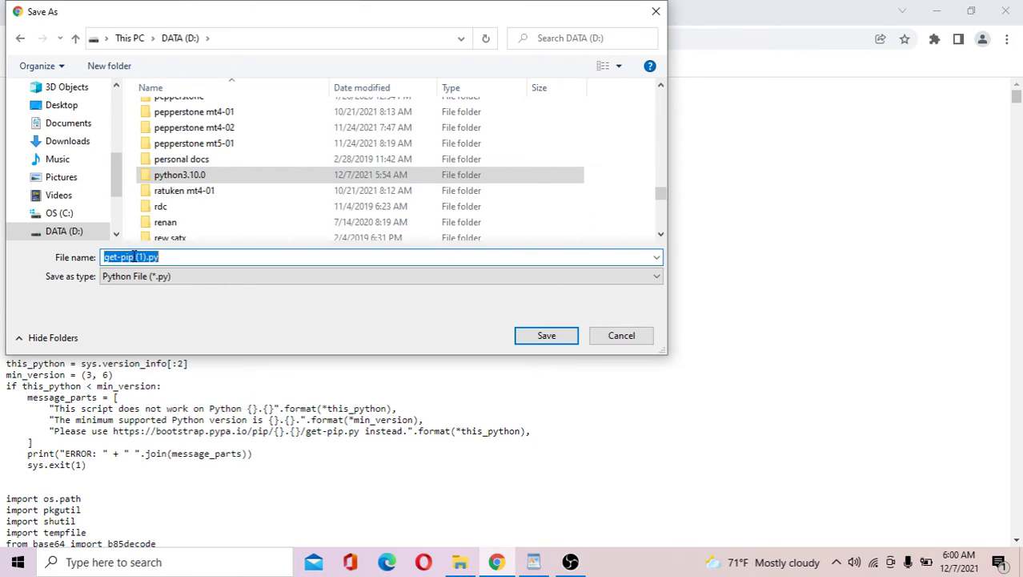
left_click(133, 257)
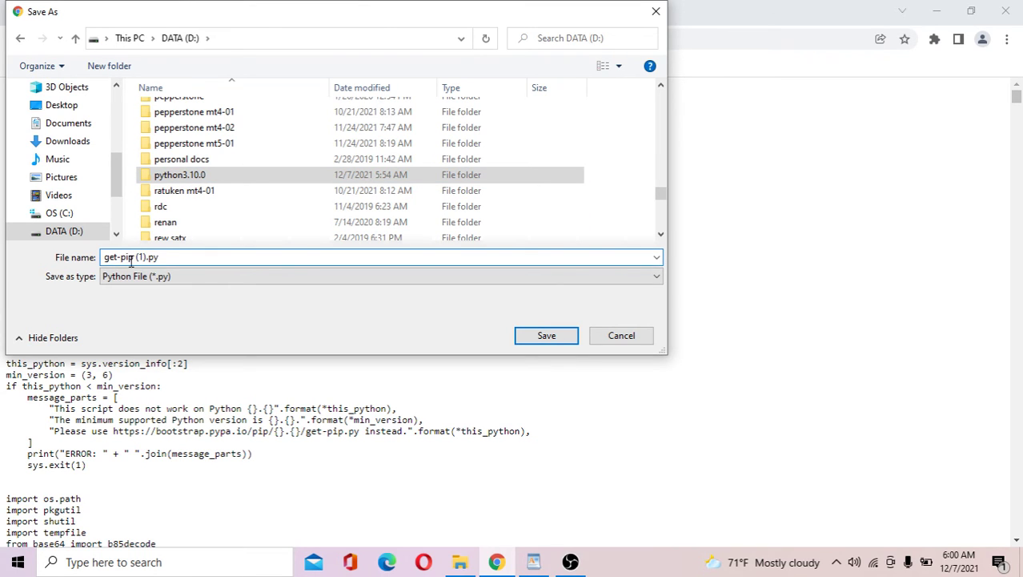
key("Delete")
key("Delete")
key("Delete")
key("Delete")
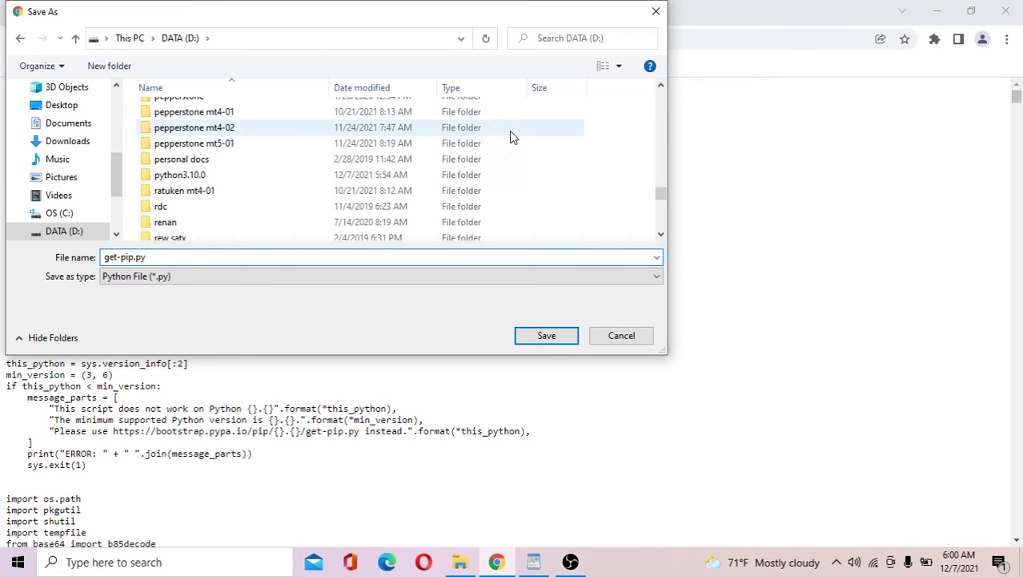
Step: Save the file in the python3.10.0 folder, replacing the existing get-pip.py
double_click(200, 176)
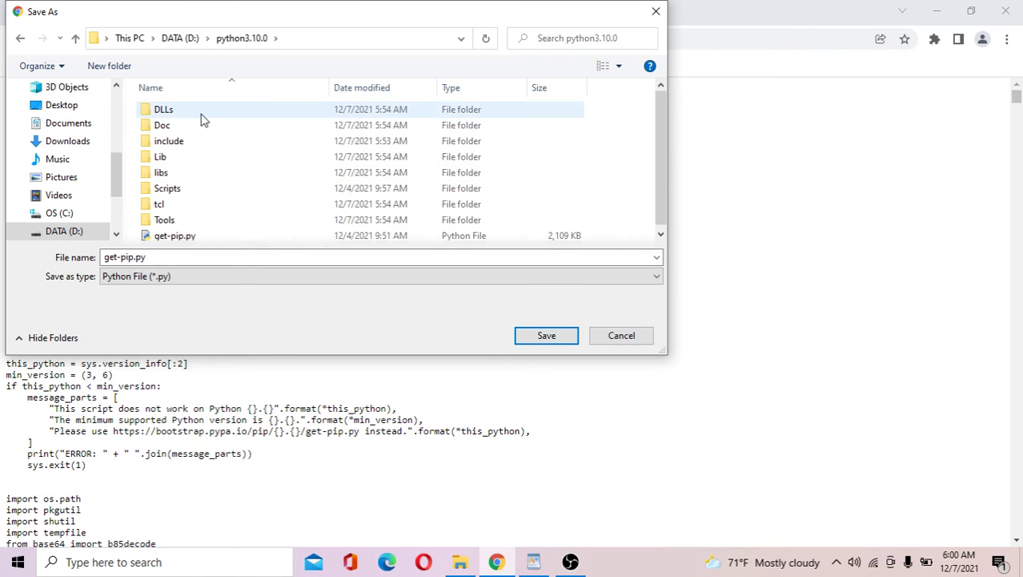
left_click(145, 257)
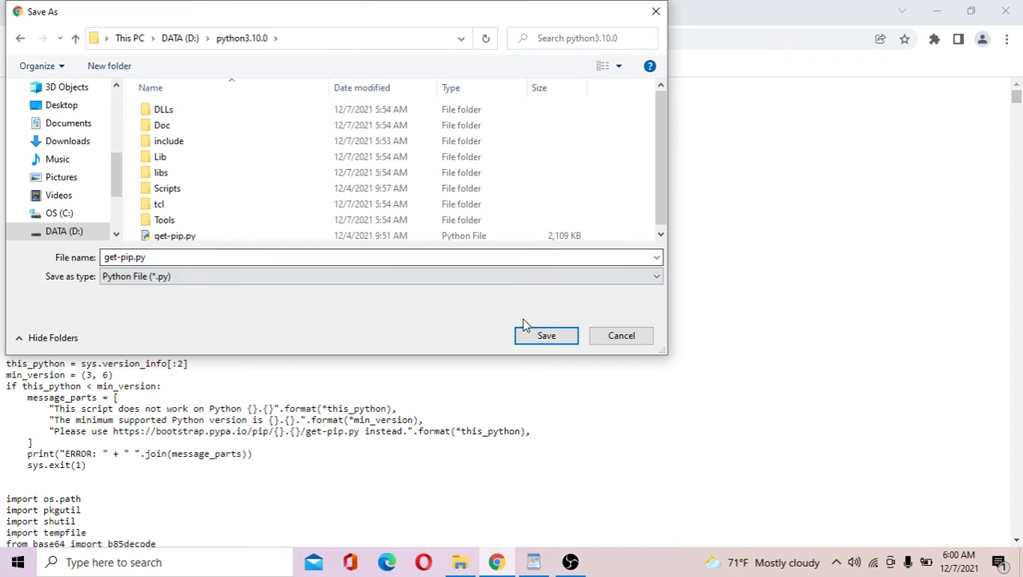
left_click(544, 337)
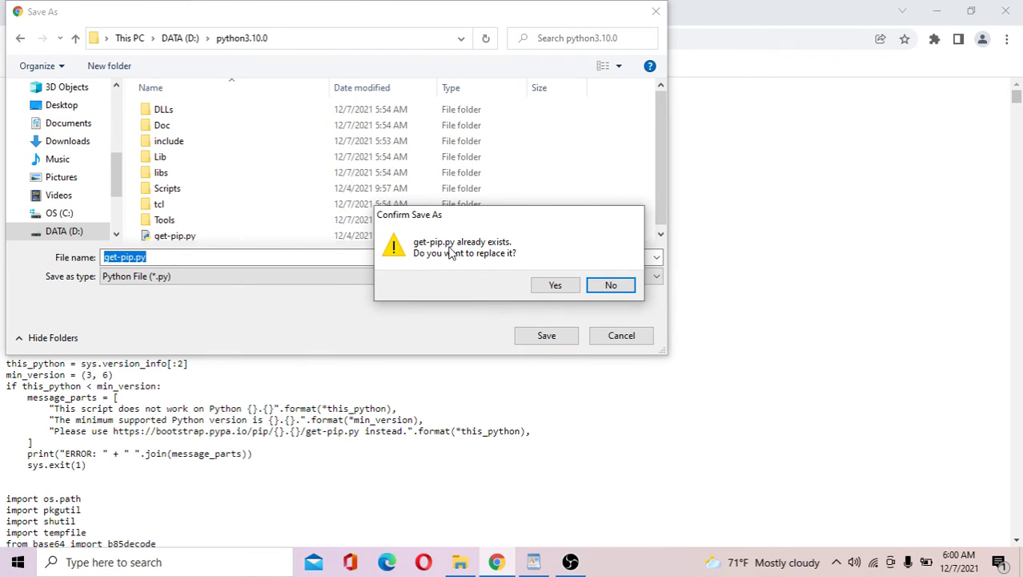
left_click(549, 287)
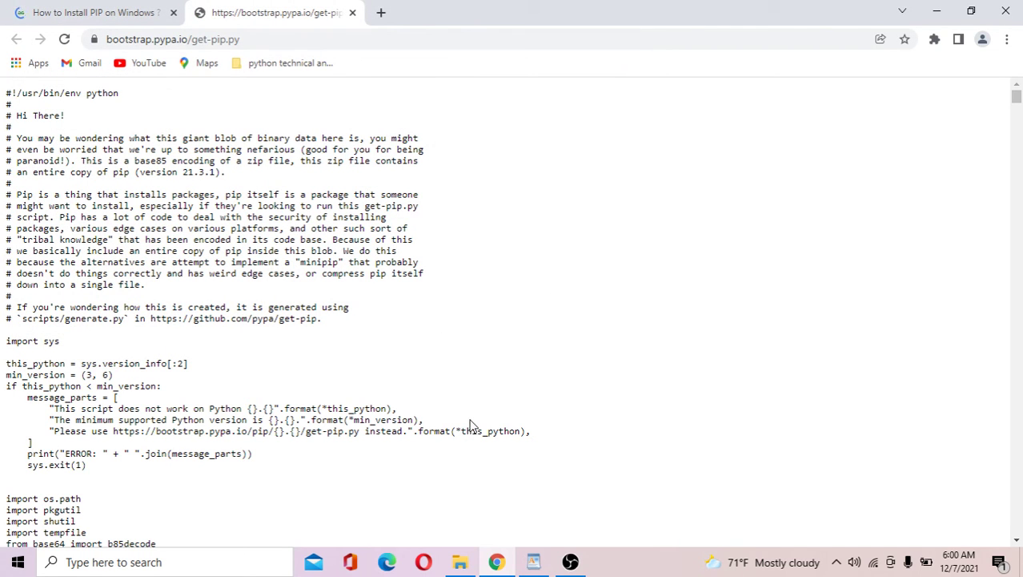
Step: Return to the WordPad guide, highlight the command prompt instruction, and open Command Prompt by searching Windows for "com"
left_click(535, 565)
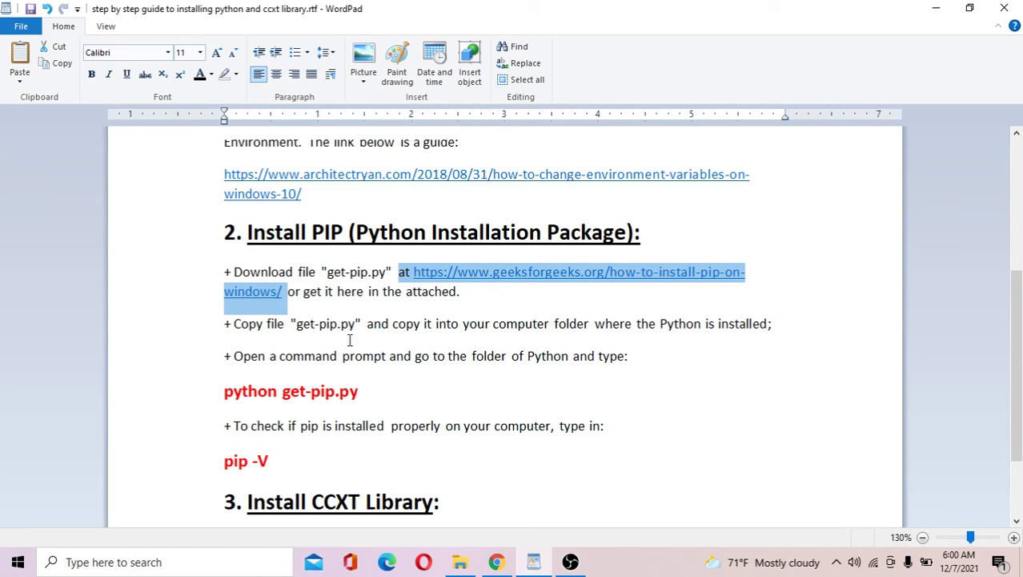
left_click_drag(637, 356, 237, 357)
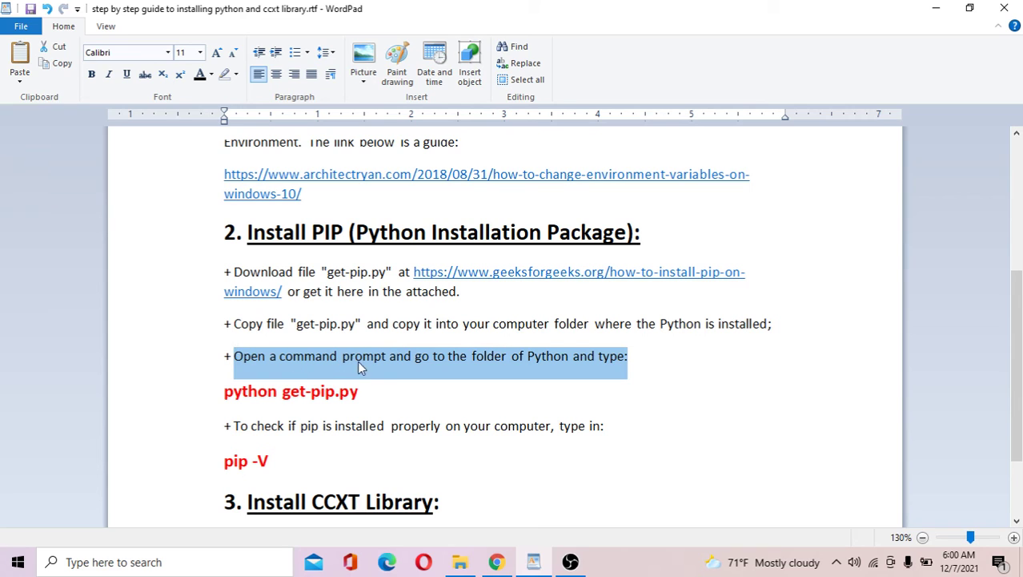
left_click(240, 558)
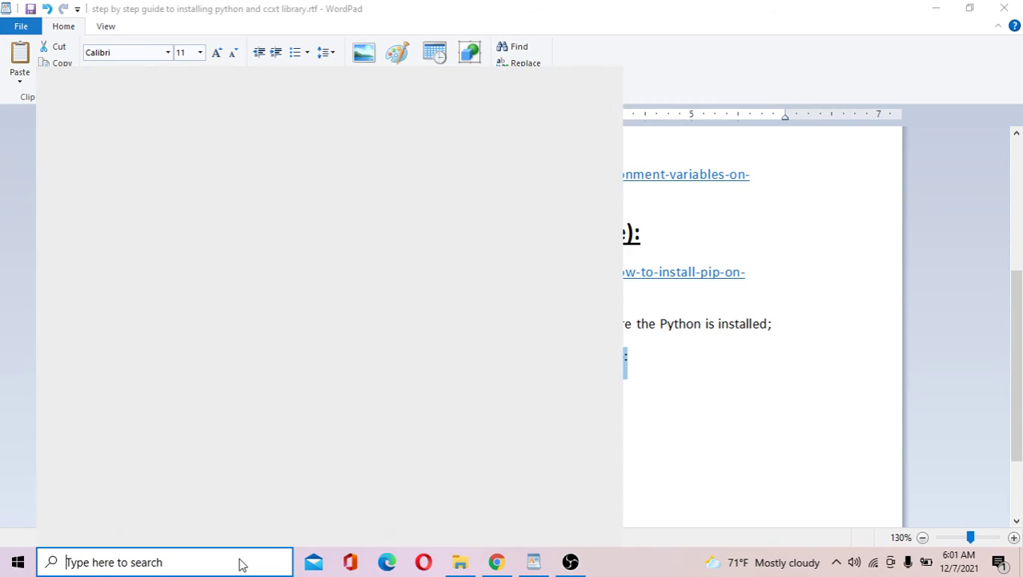
type("com")
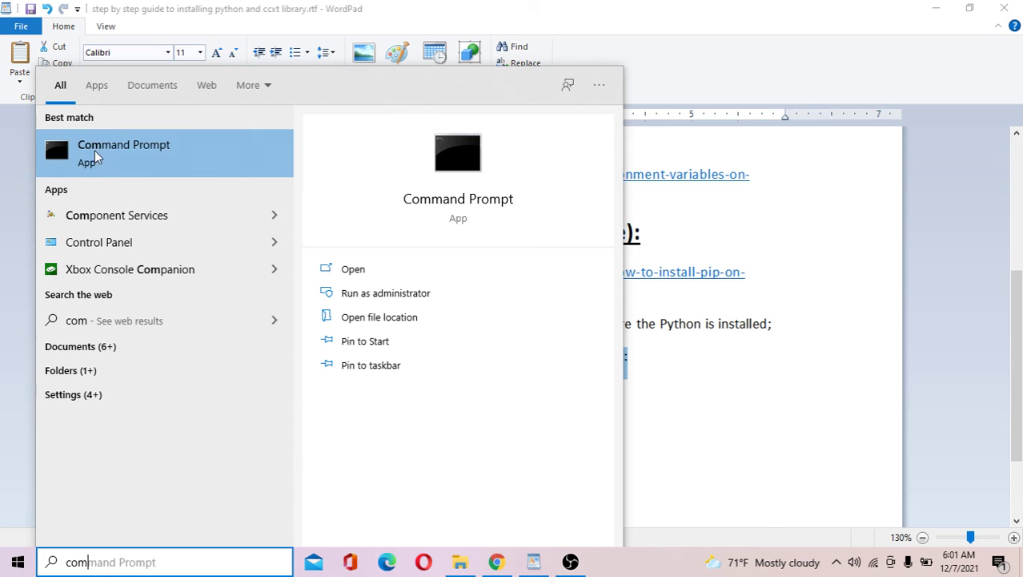
left_click(361, 270)
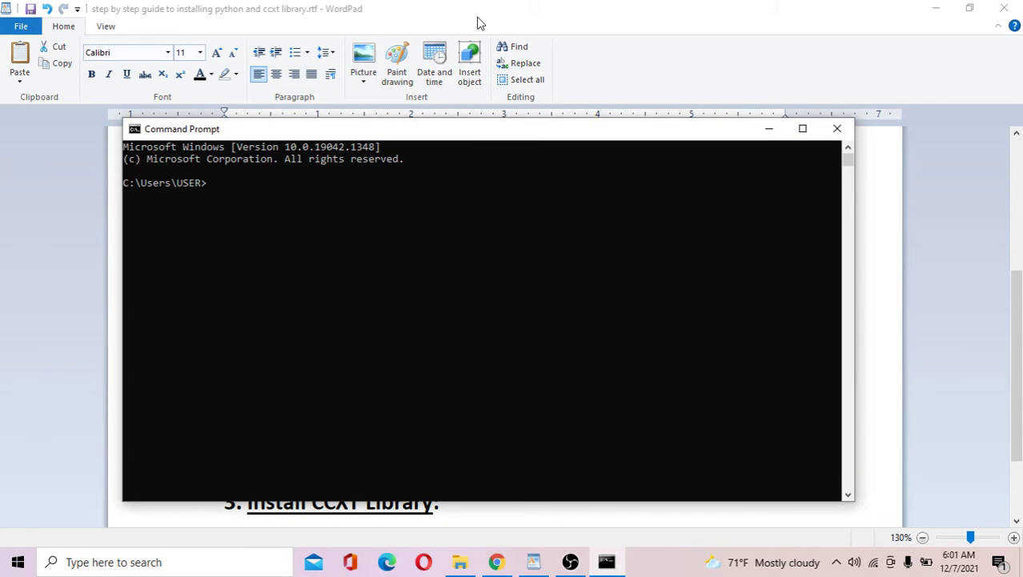
left_click(477, 22)
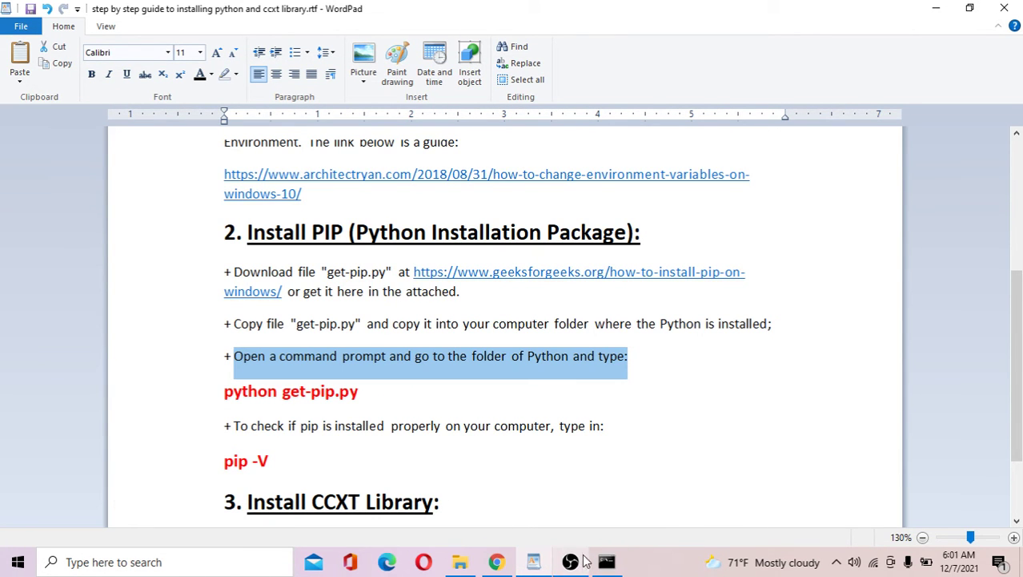
left_click(606, 561)
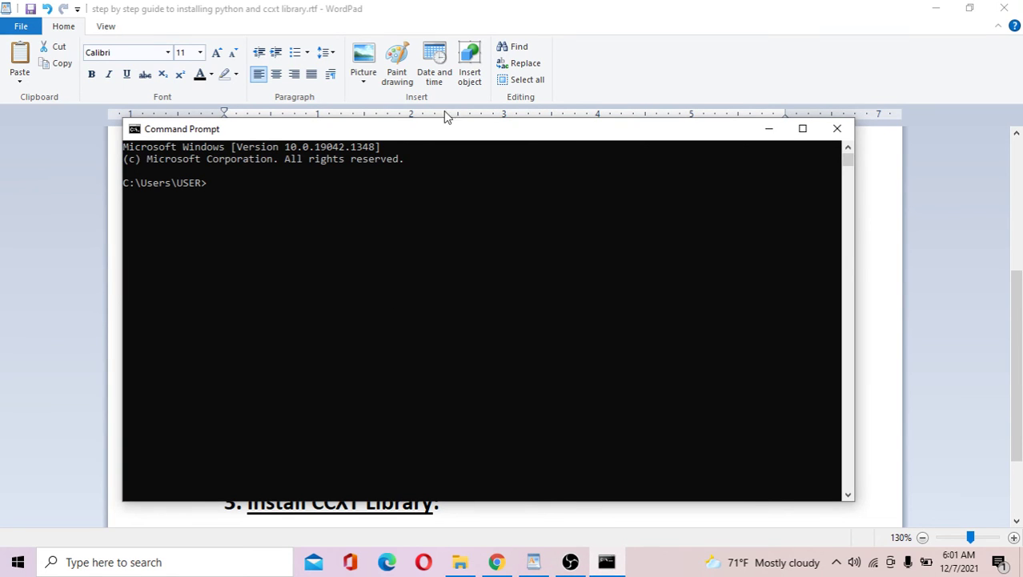
Step: Copy the command python get-pip.py from the WordPad guide and try to run it in Command Prompt
left_click(466, 21)
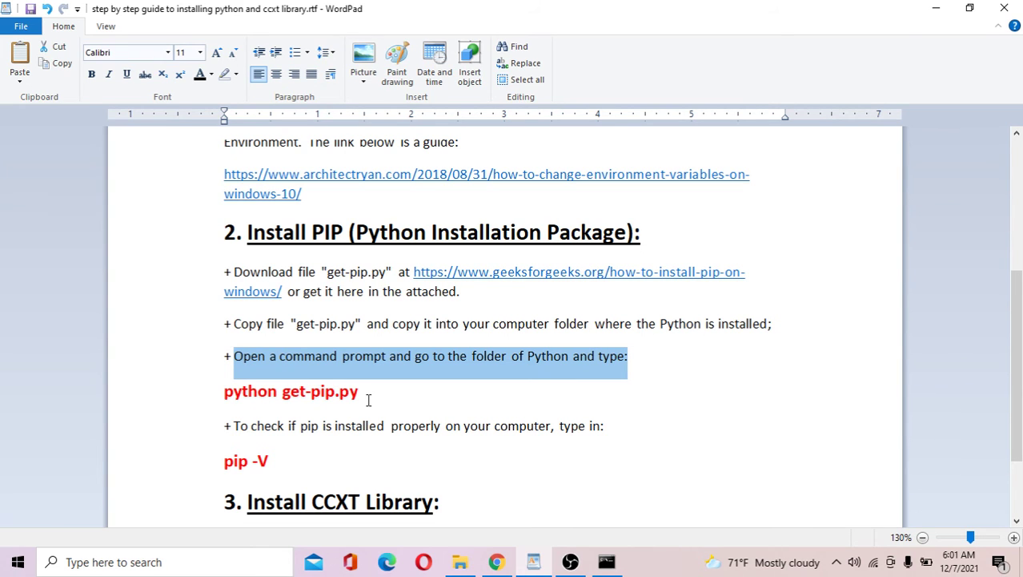
left_click_drag(368, 397, 241, 405)
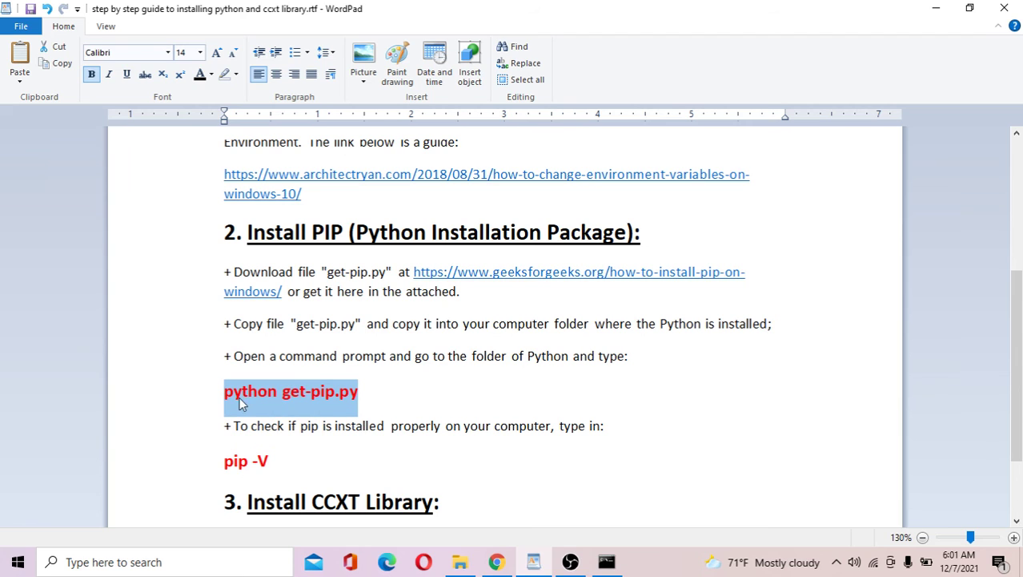
right_click(242, 405)
left_click(272, 422)
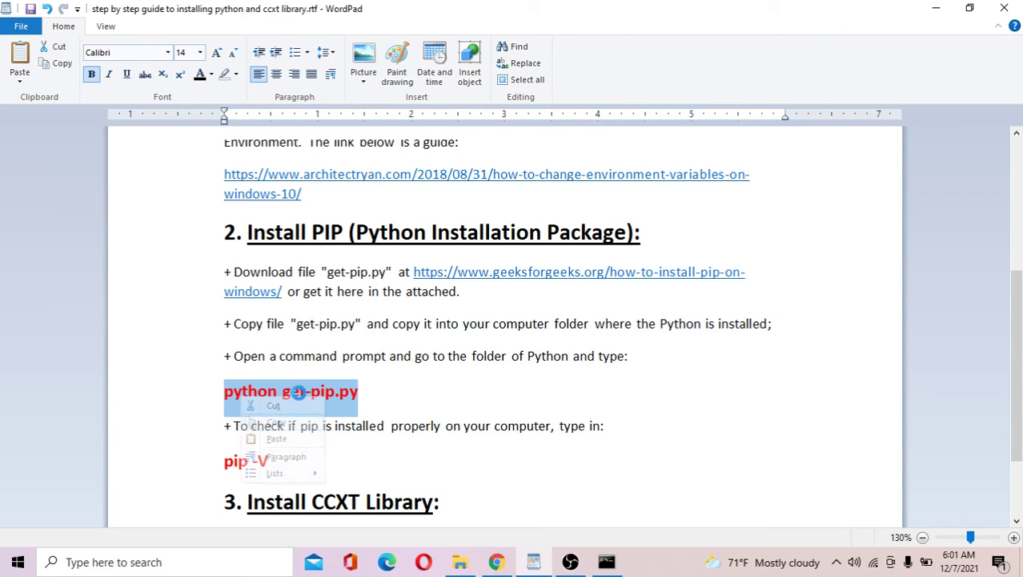
left_click(612, 561)
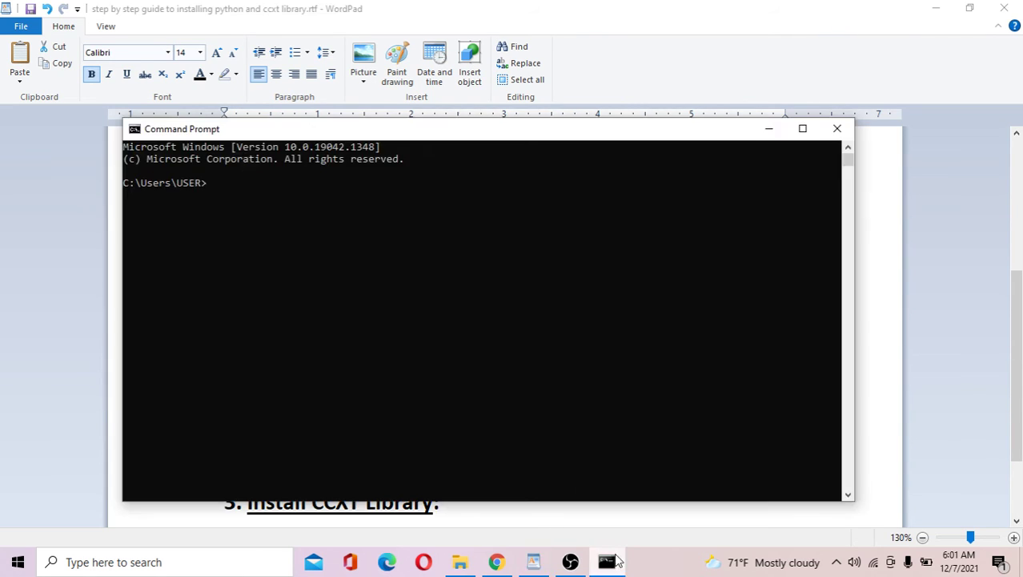
right_click(261, 191)
key("Return")
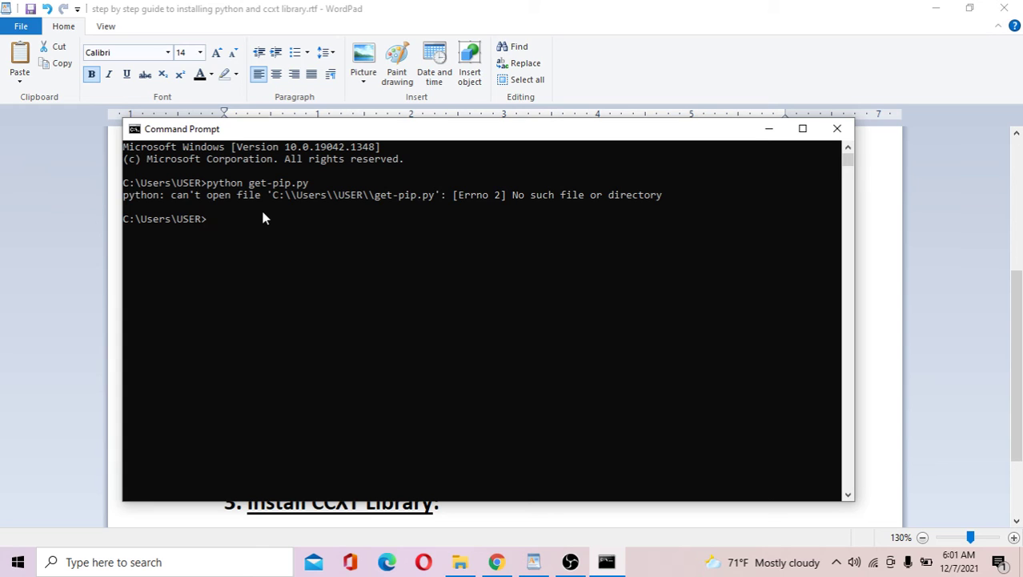
Step: Switch the prompt to drive D: and begin entering the directory change command cd python3.10
type("cd")
key("BackSpace")
key("BackSpace")
type("d:")
key("Return")
type("cd python3.10.")
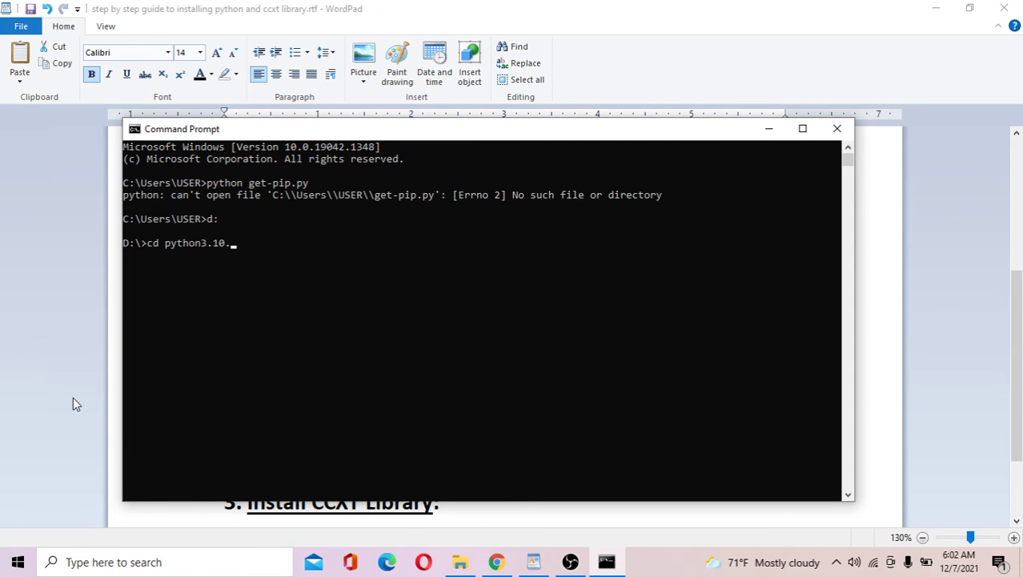
Step: Search Windows for "pyth", view the file location of Python 3.10 (64-bit), and close that folder window
left_click(133, 563)
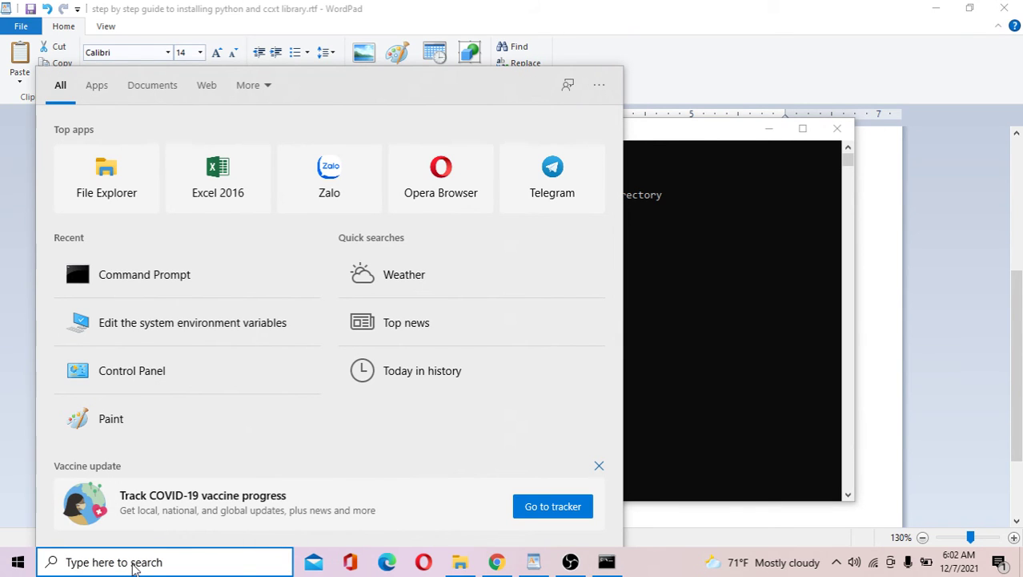
type("pyth")
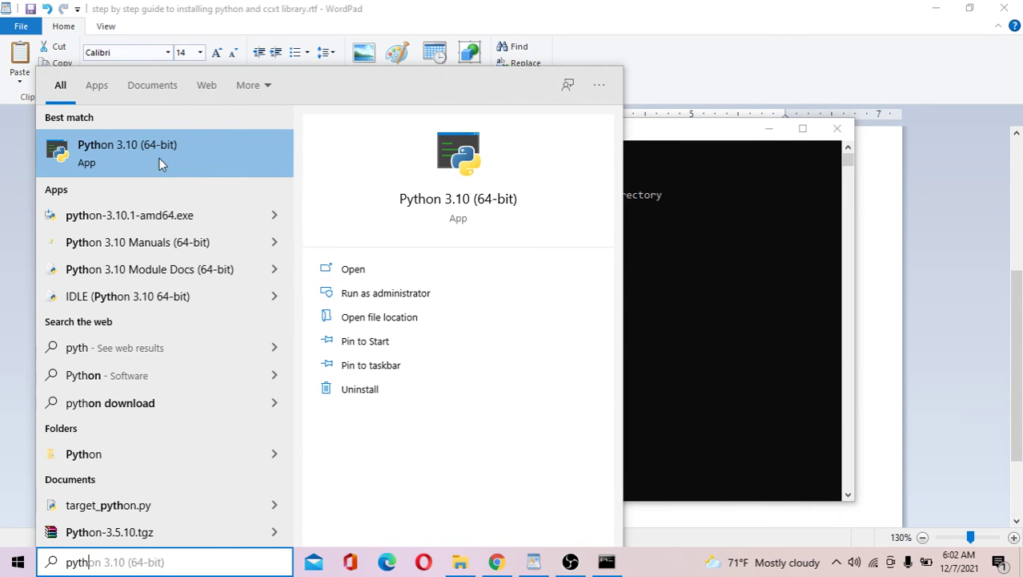
left_click(350, 324)
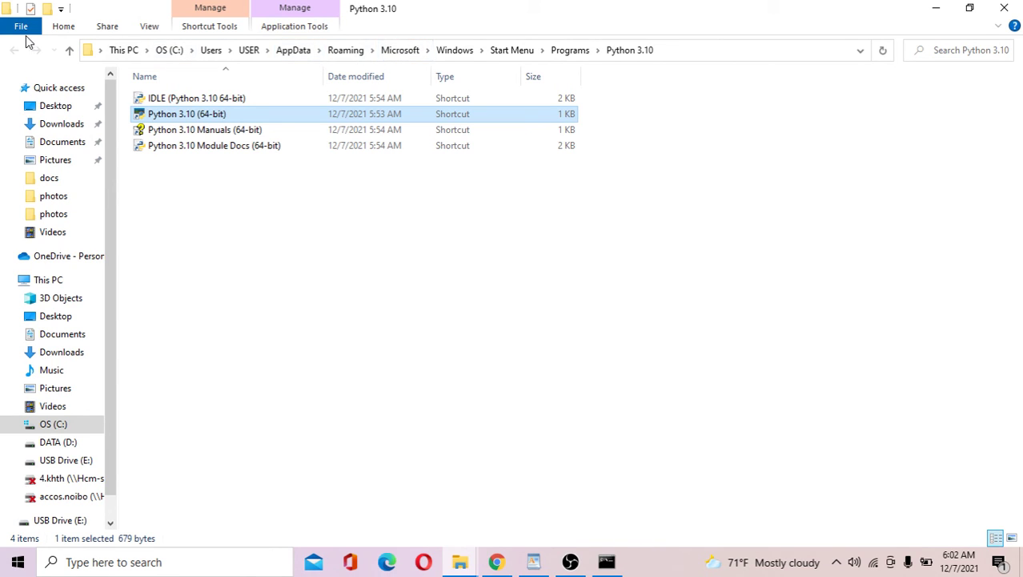
left_click(1005, 10)
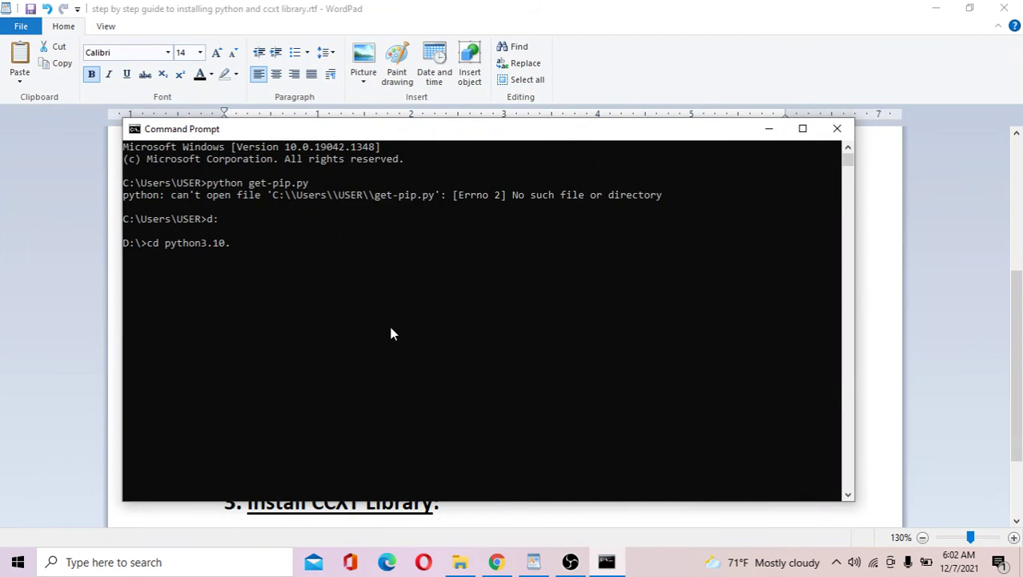
Step: Browse to the DATA (D:) drive in File Explorer and find the exact name of the Python installation folder
left_click(461, 562)
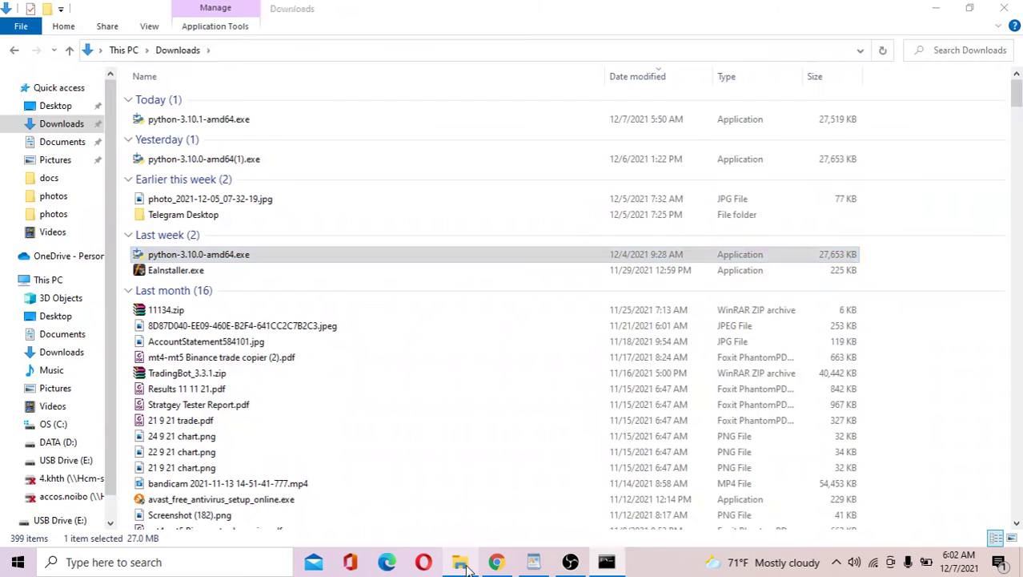
left_click(48, 280)
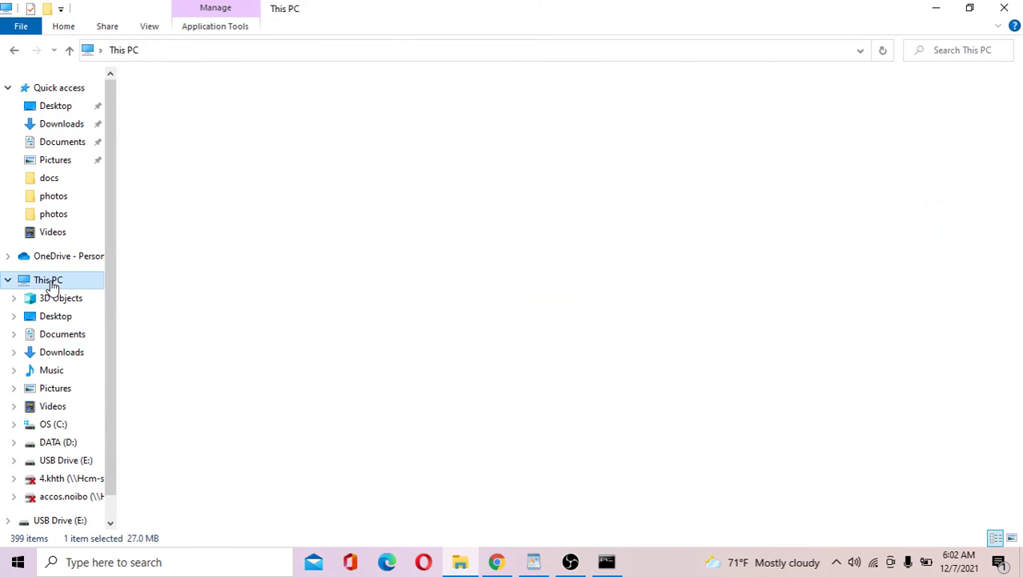
double_click(413, 214)
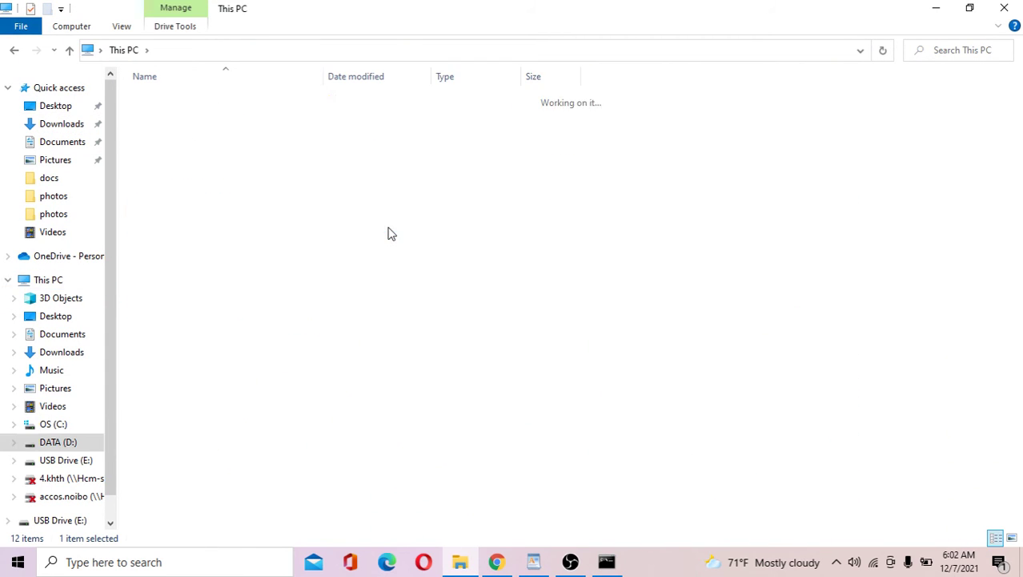
left_click_drag(1017, 128, 1020, 391)
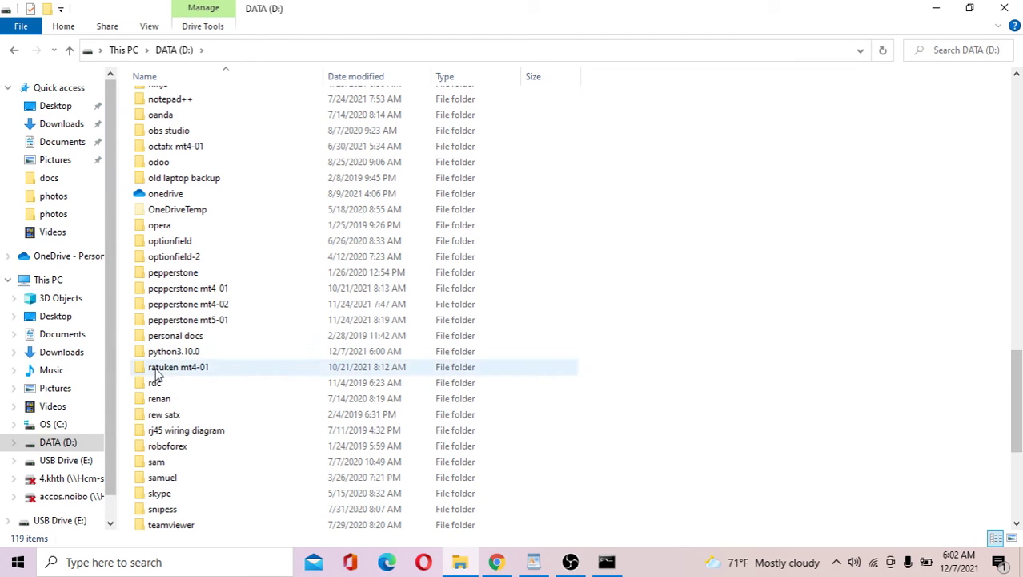
left_click(193, 357)
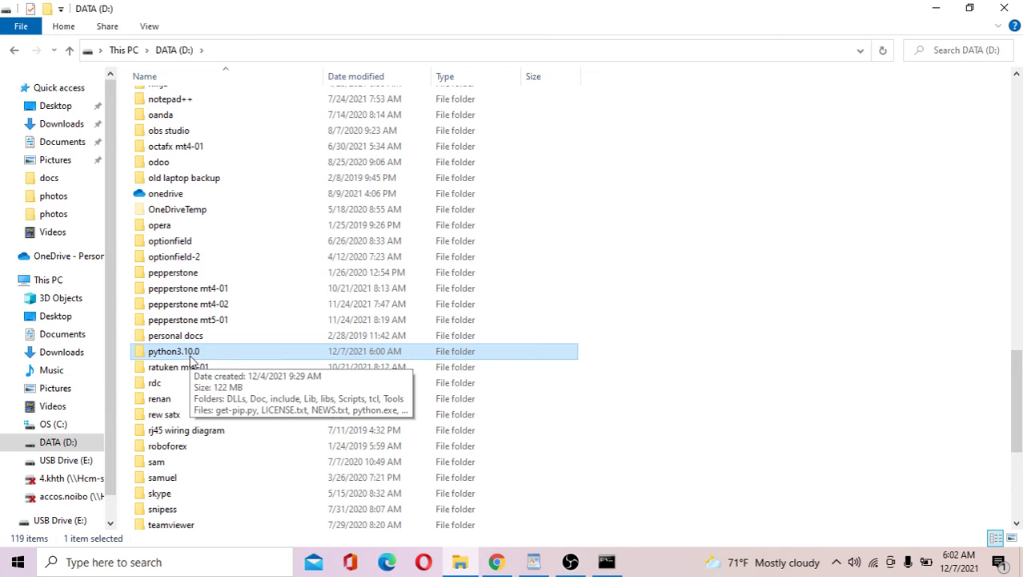
Step: Return to Command Prompt, complete the change to the python3.10.0 directory, and run python get-pip.py there
left_click(606, 563)
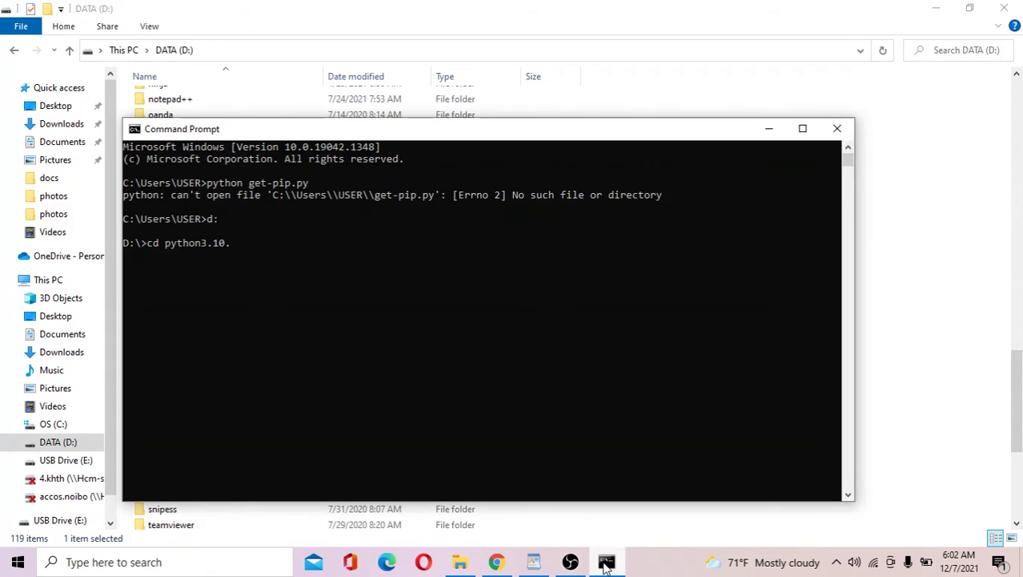
type("0")
key("Return")
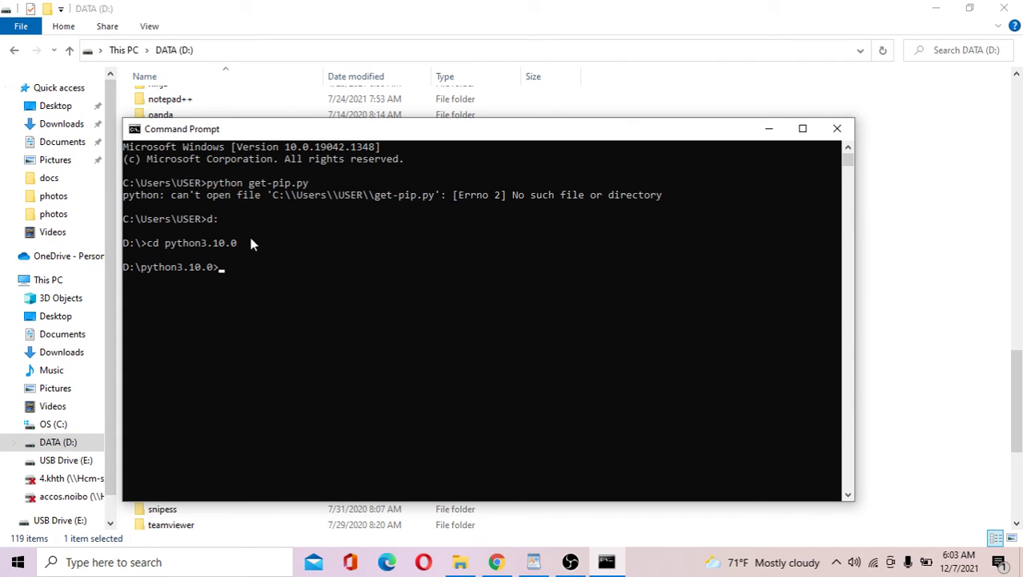
key("Up")
key("Up")
key("Up")
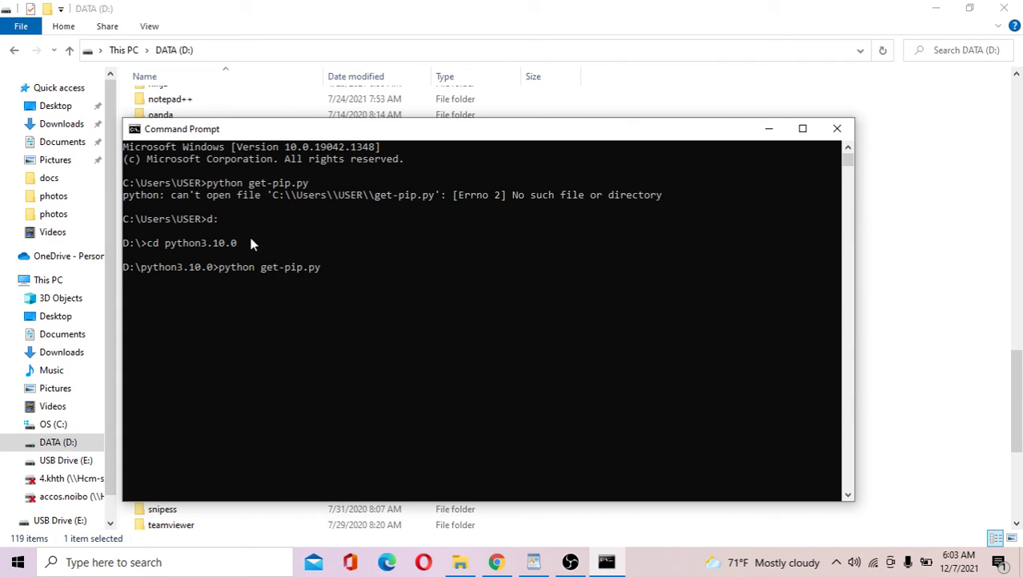
key("Return")
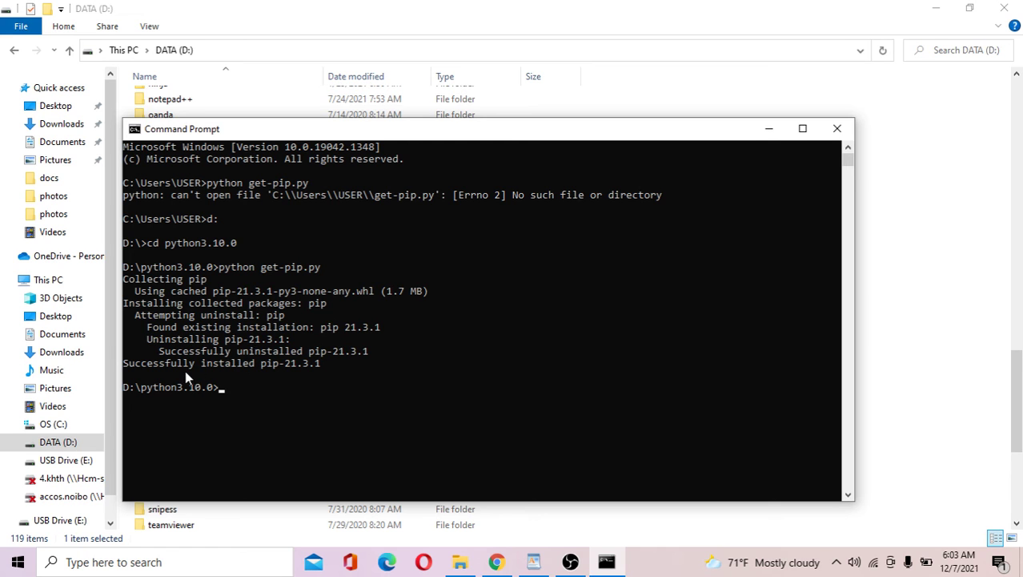
Step: Copy pip -V from the WordPad guide, run it in Command Prompt to verify PIP, and close the Avast CyberCapture window
left_click(533, 561)
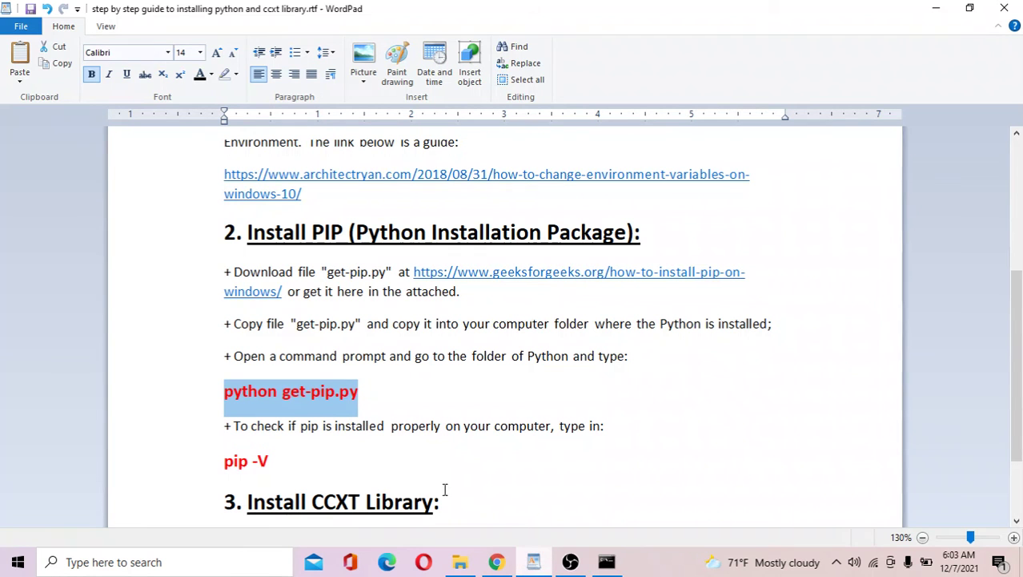
left_click(314, 457)
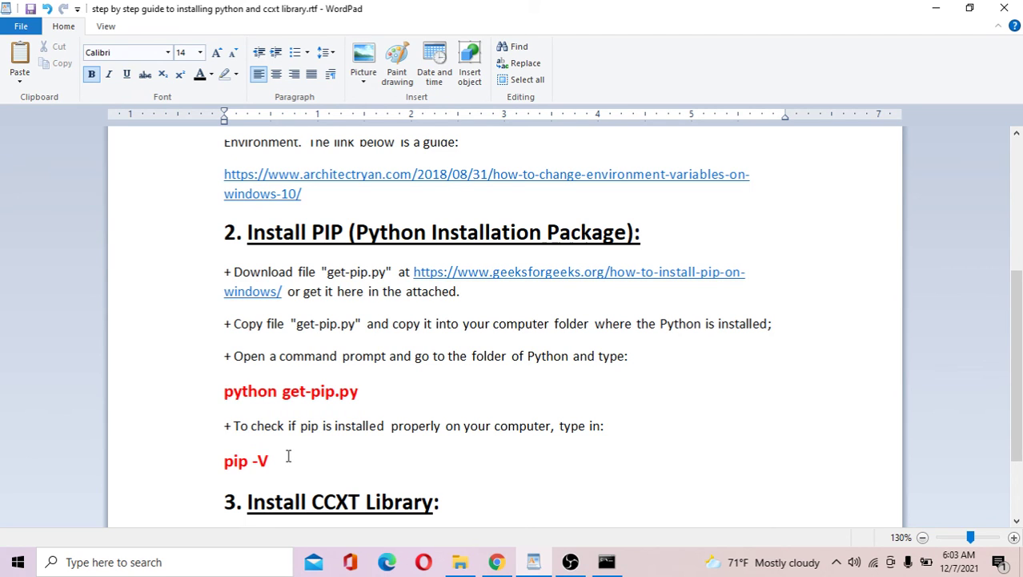
left_click_drag(288, 456, 225, 455)
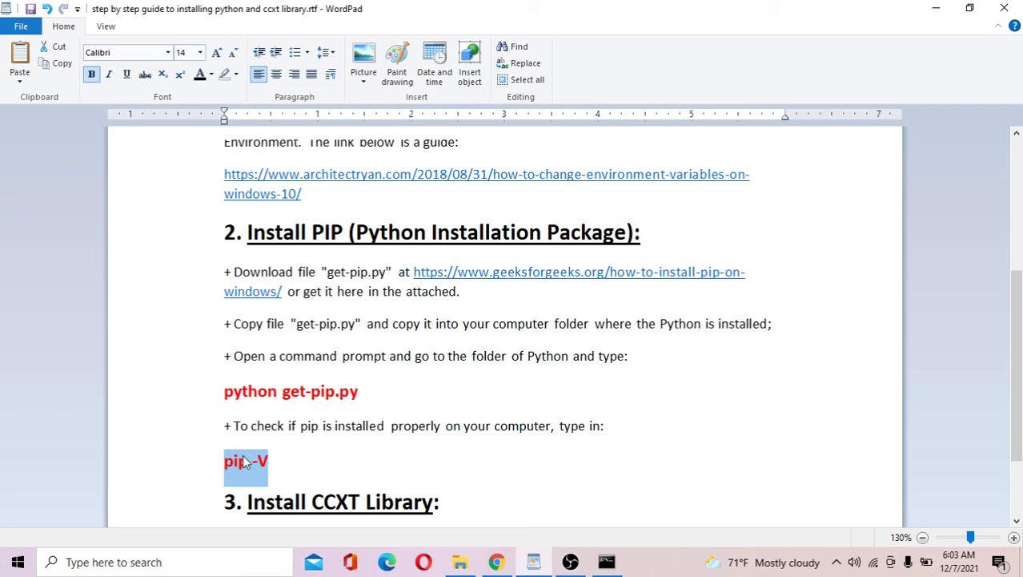
right_click(244, 462)
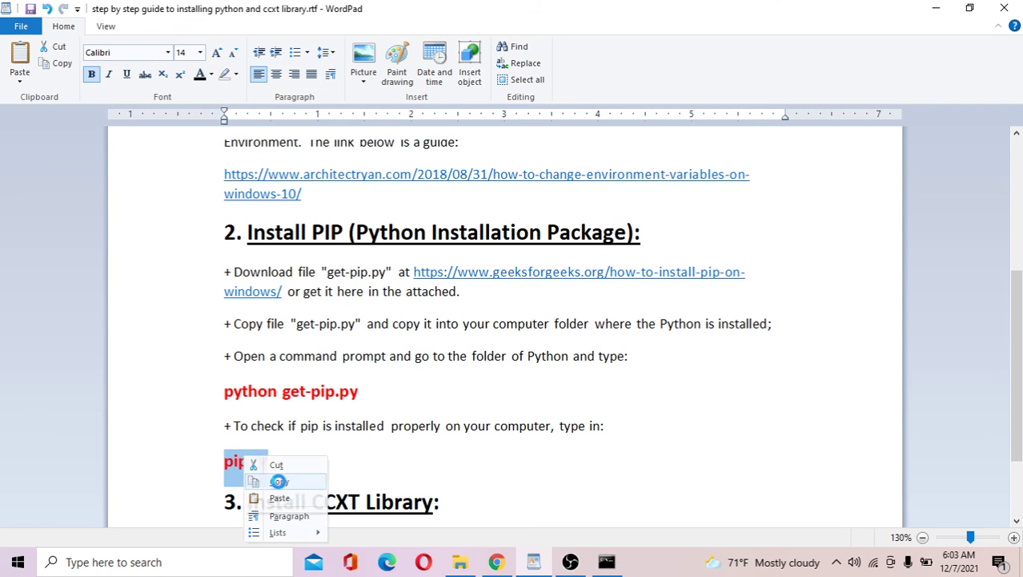
left_click(281, 483)
left_click(606, 561)
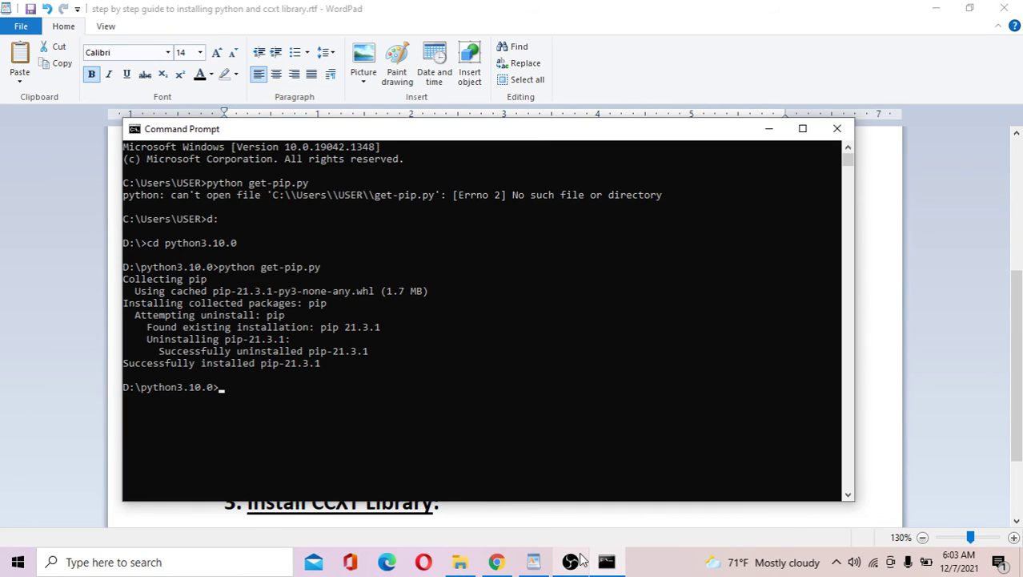
key("ctrl+v")
key("Return")
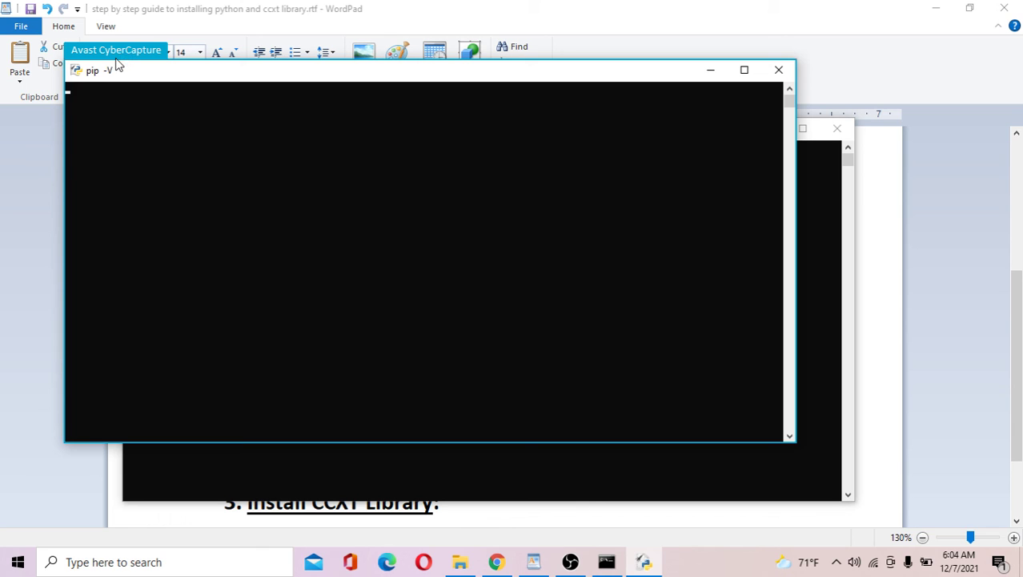
left_click(780, 72)
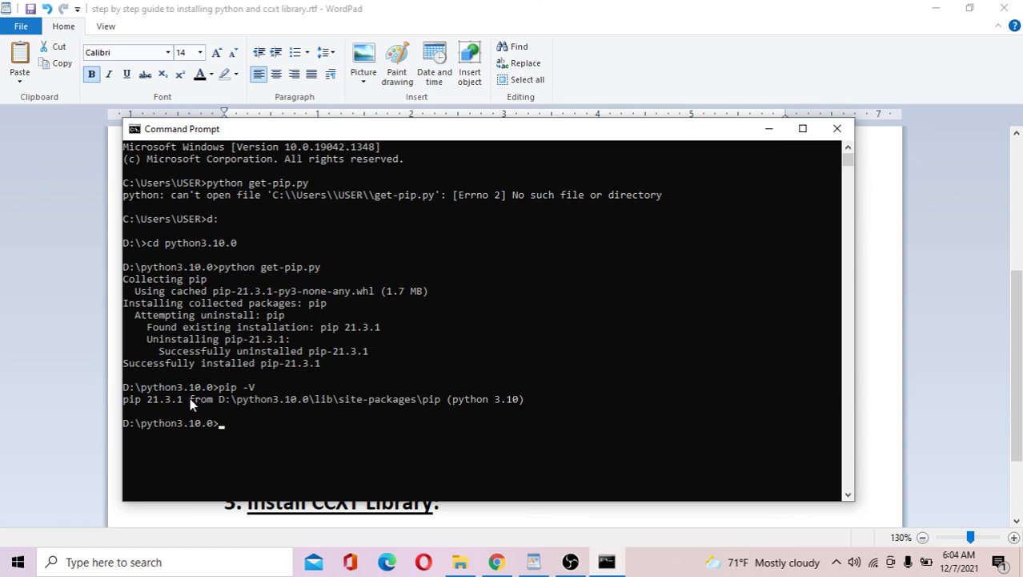
Step: Copy pip install ccxt from the guide's "Install CCXT Library" section and run it in Command Prompt
left_click(530, 561)
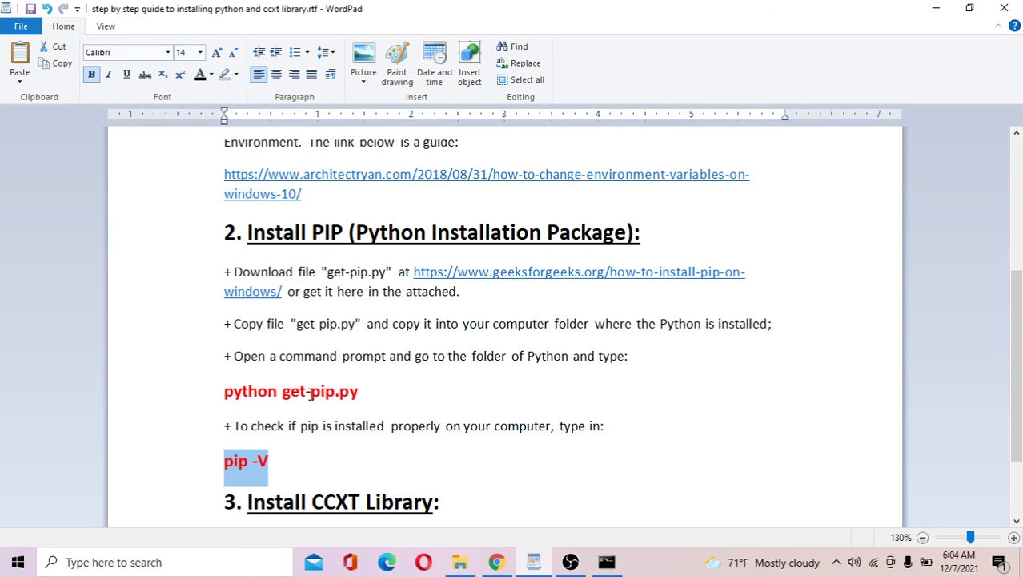
left_click_drag(1017, 444, 1018, 497)
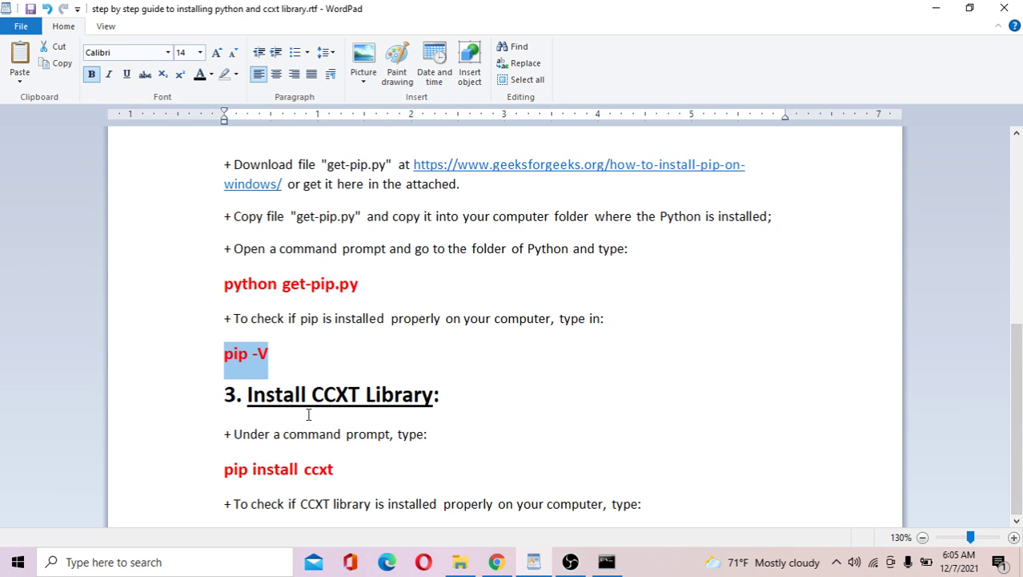
left_click(335, 472)
left_click_drag(335, 473, 225, 472)
right_click(240, 469)
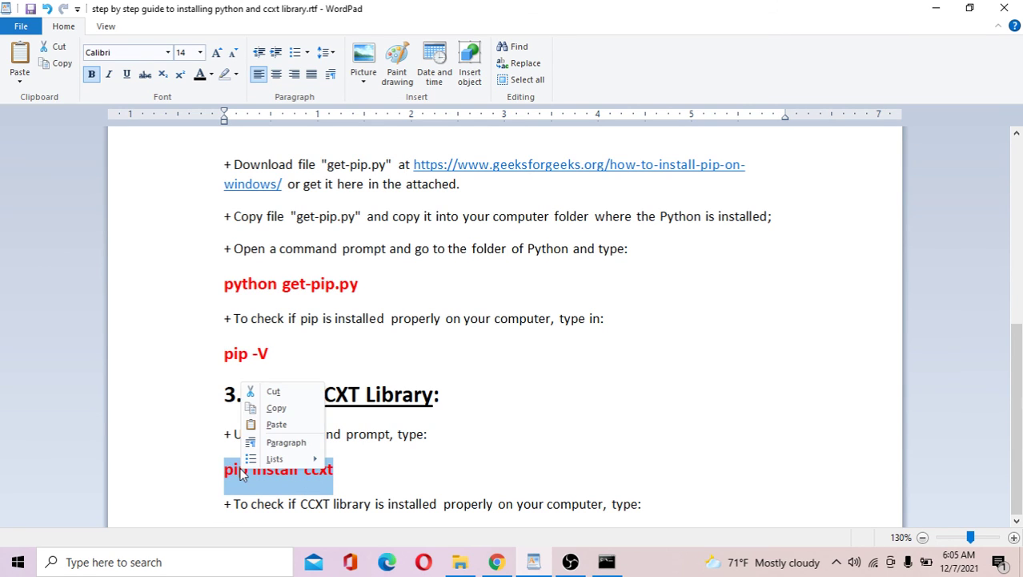
left_click(276, 408)
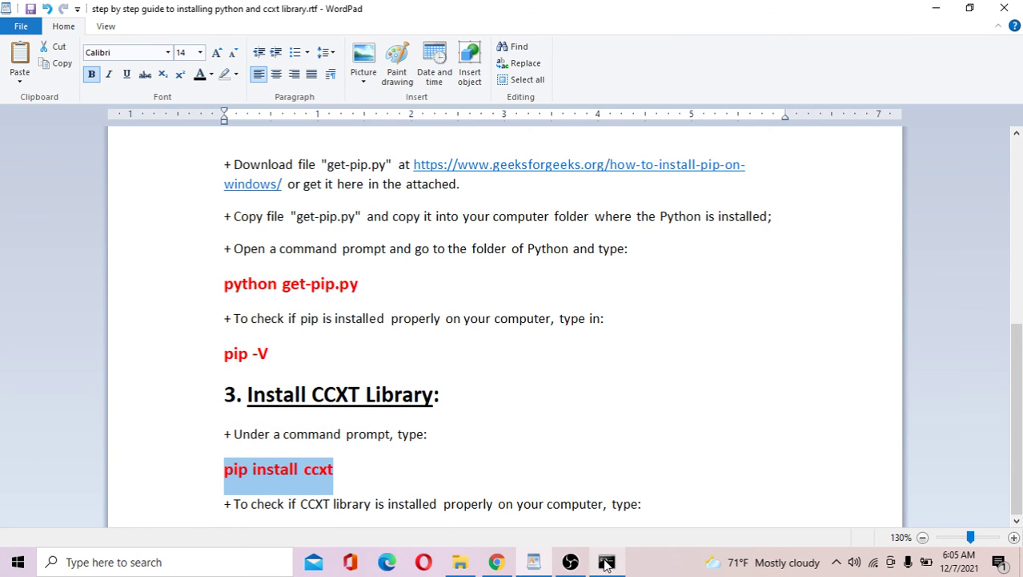
left_click(607, 563)
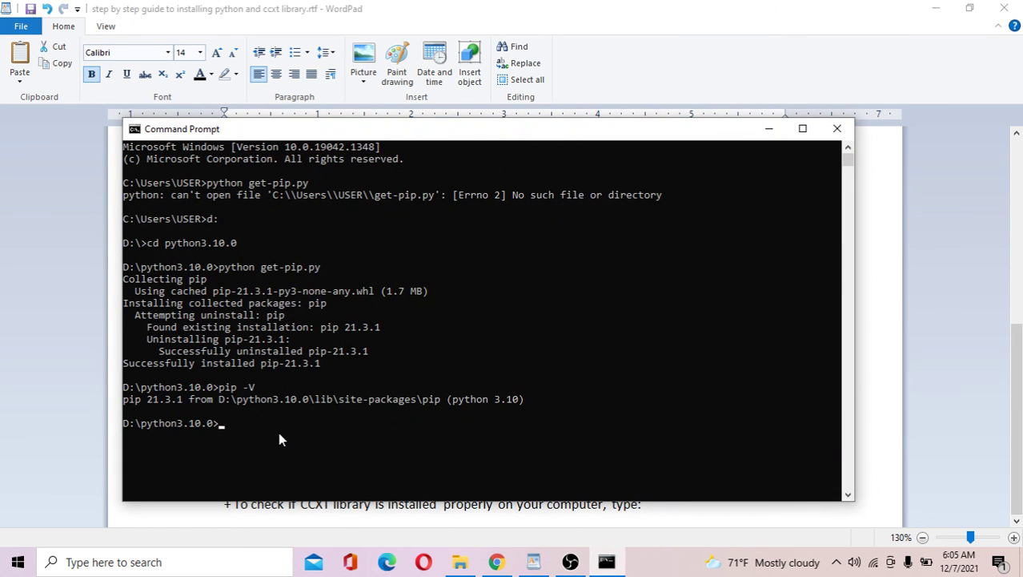
right_click(278, 431)
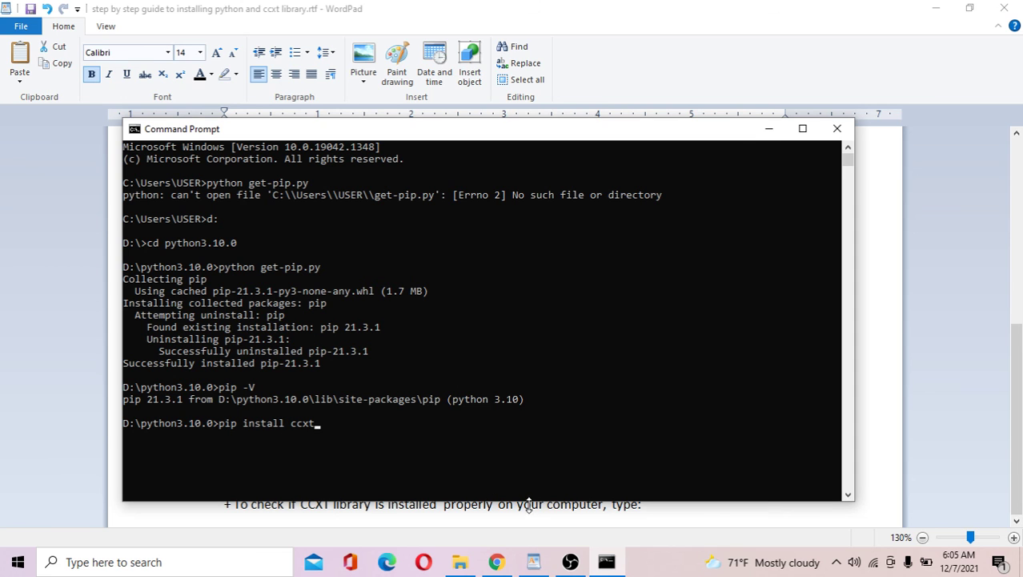
left_click(559, 8)
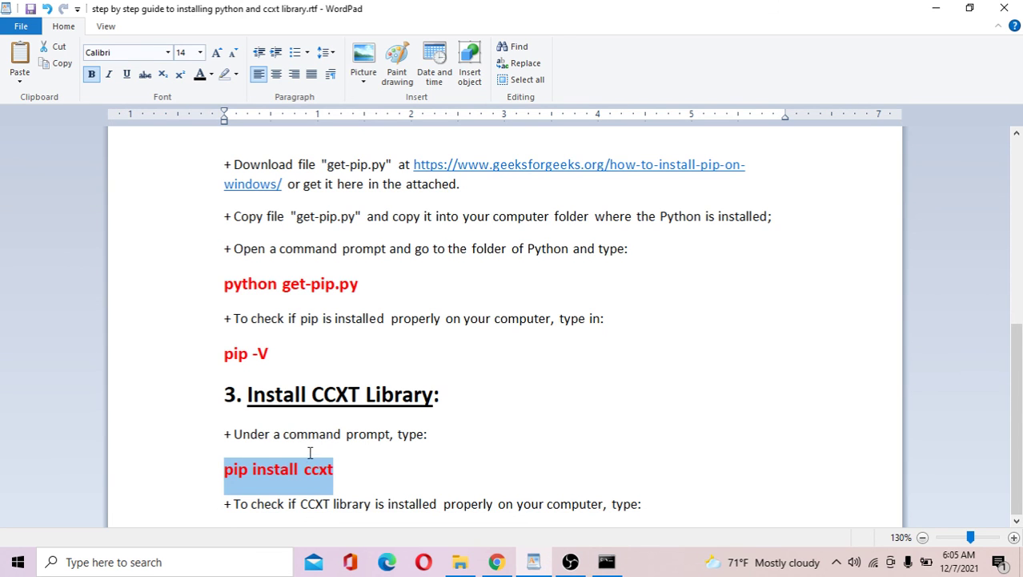
left_click(607, 560)
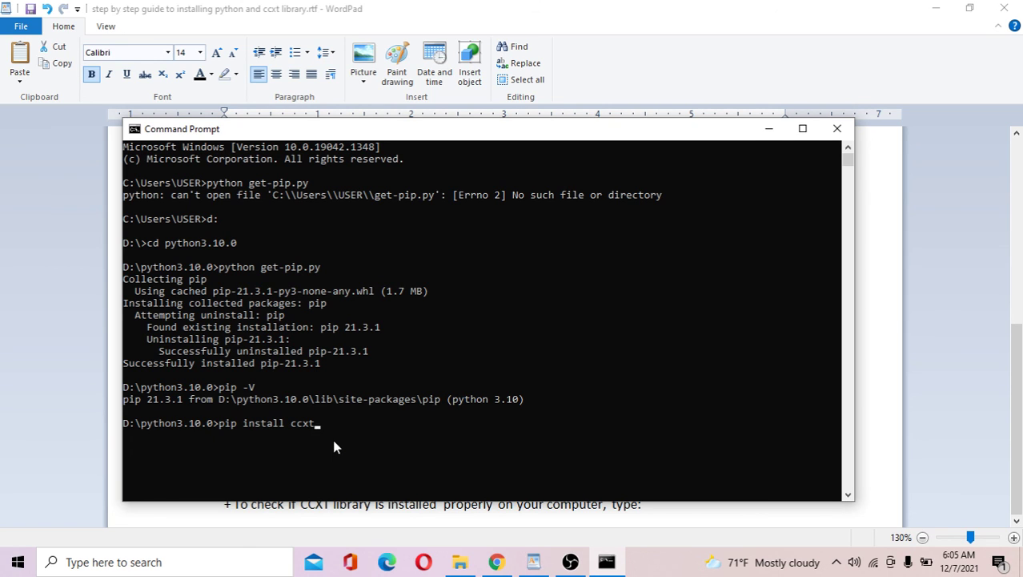
key("Return")
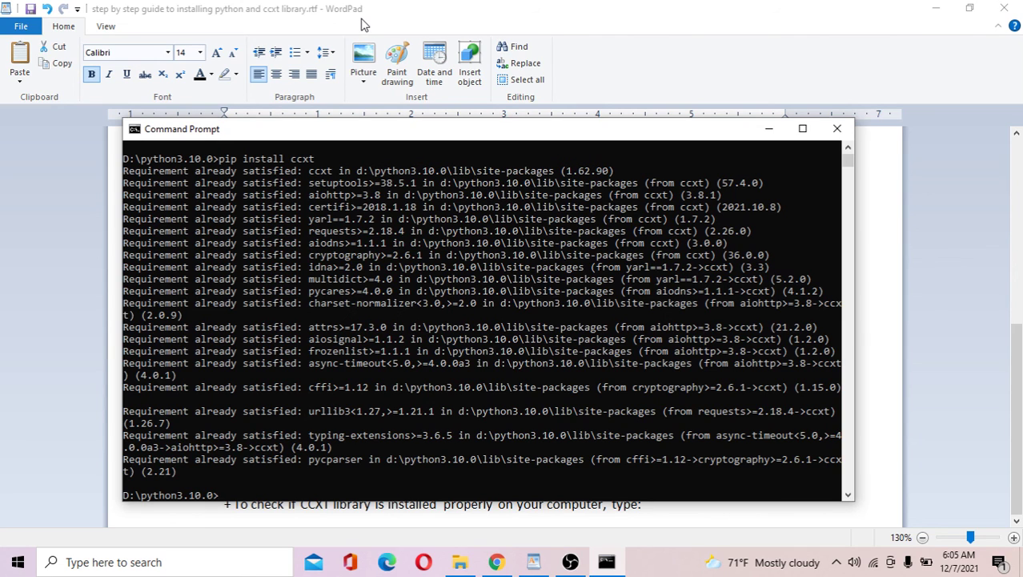
Step: Return to the WordPad guide and review its Python, PIP and CCXT installation sections
left_click(652, 16)
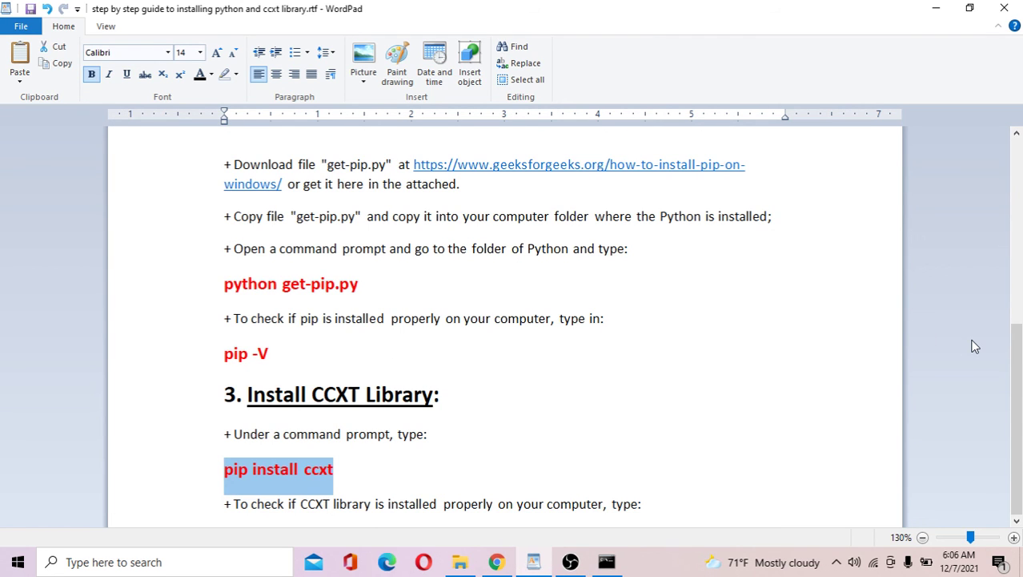
scroll(974, 346, "up", 5)
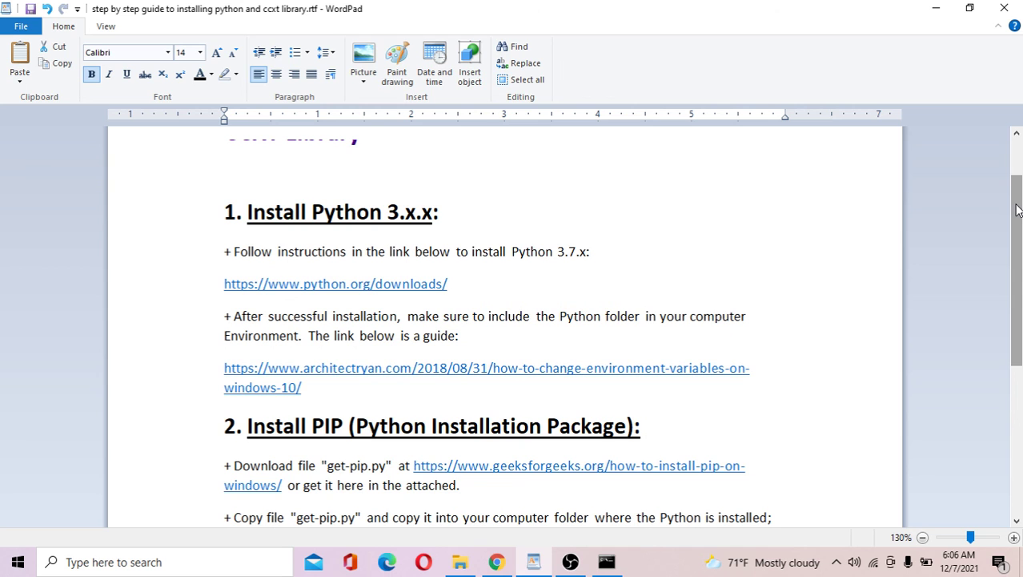
left_click_drag(1017, 210, 1017, 350)
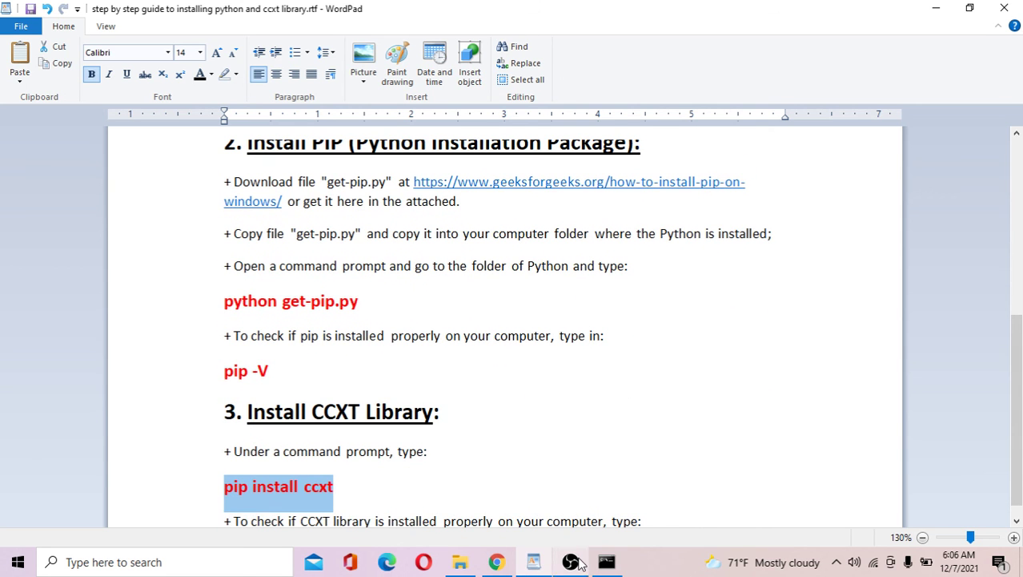
left_click(581, 563)
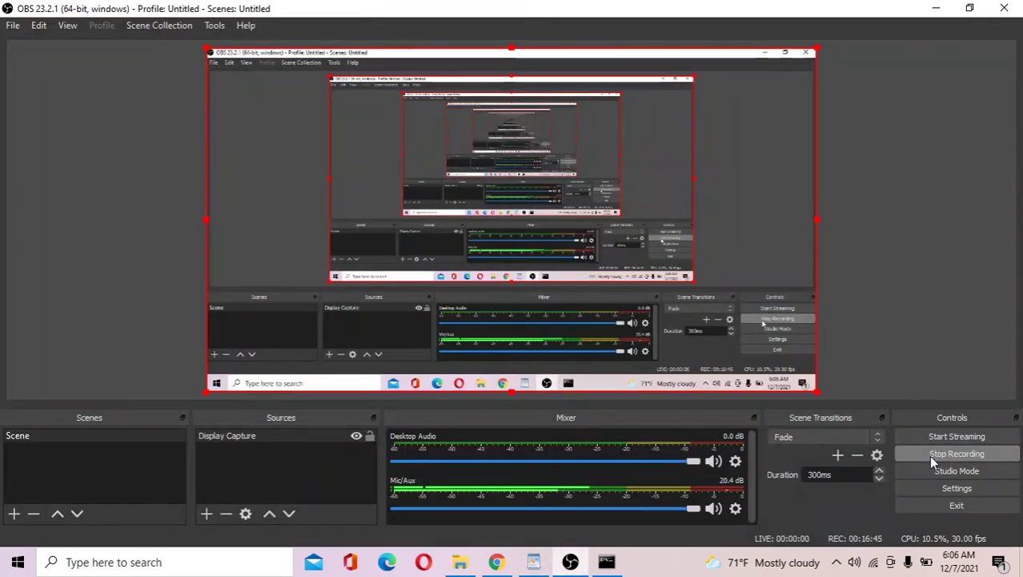